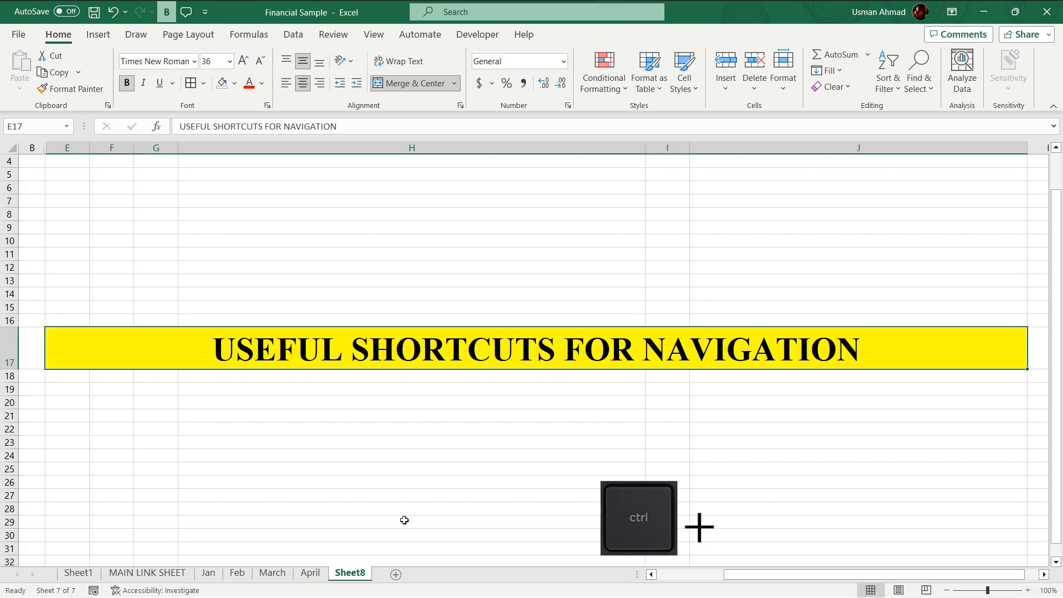
Step backward one worksheet at a time from Sheet8 through April, March and the MAIN LINK SHEET to Sheet1.
key("ctrl+Page_Up")
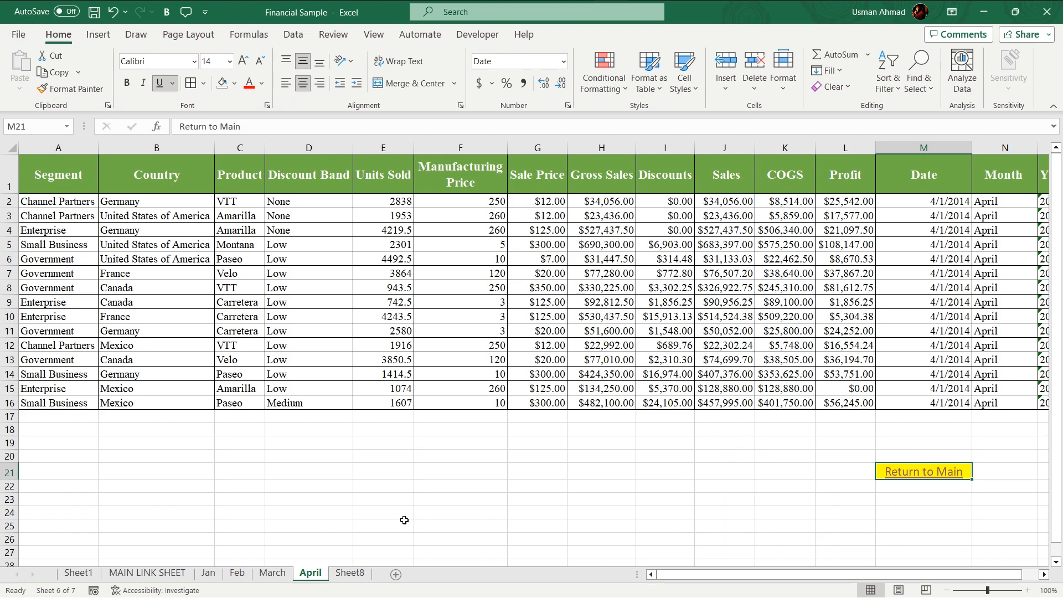
key("ctrl+Page_Up")
key("ctrl+Page_Up")
key("ctrl+Page_Up")
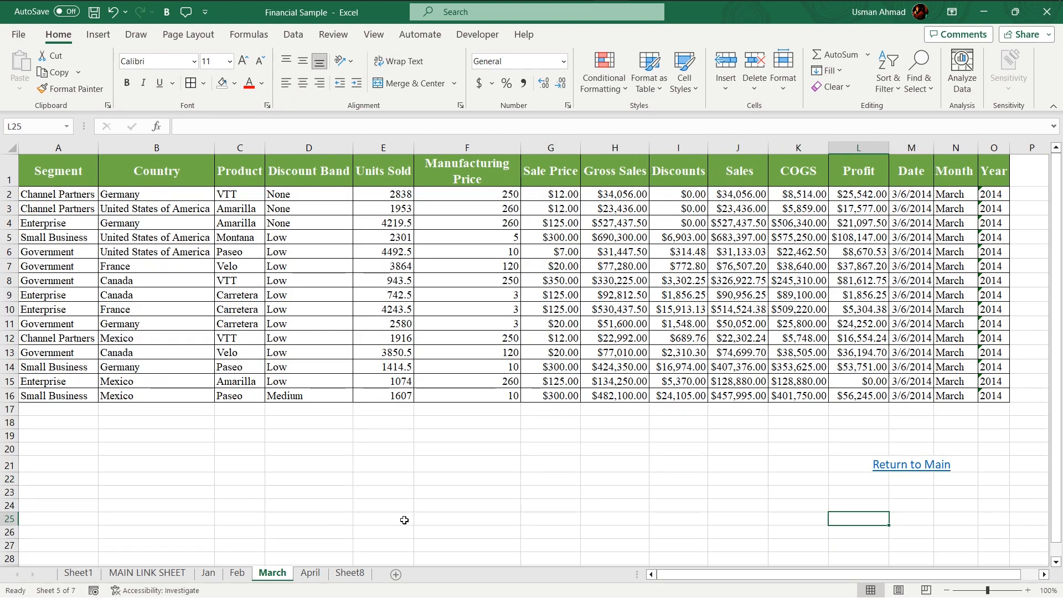
key("ctrl+Page_Up")
key("ctrl+Page_Up")
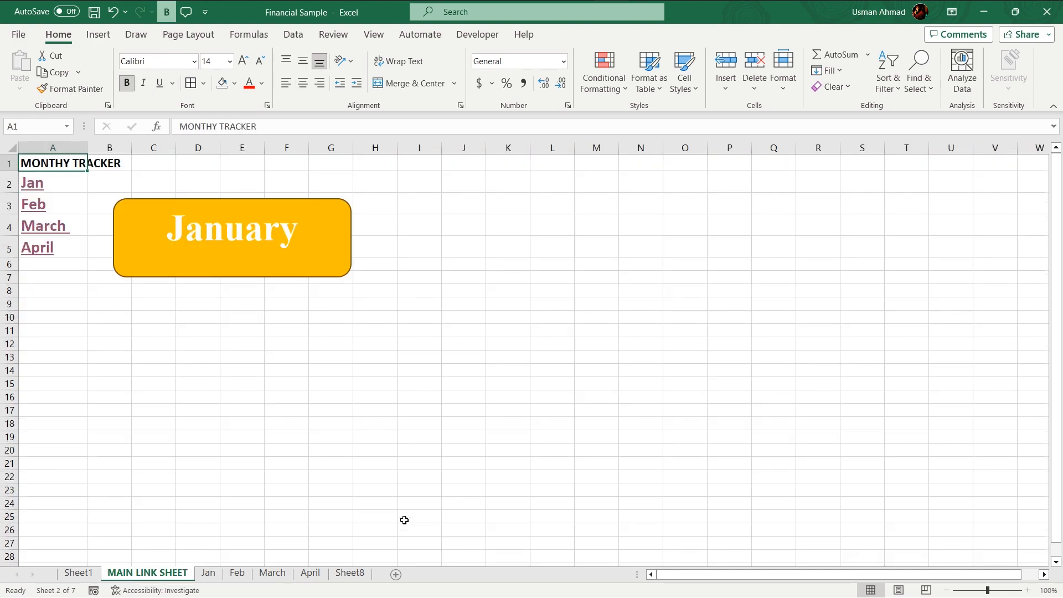
key("ctrl+Page_Down")
key("ctrl+Page_Up")
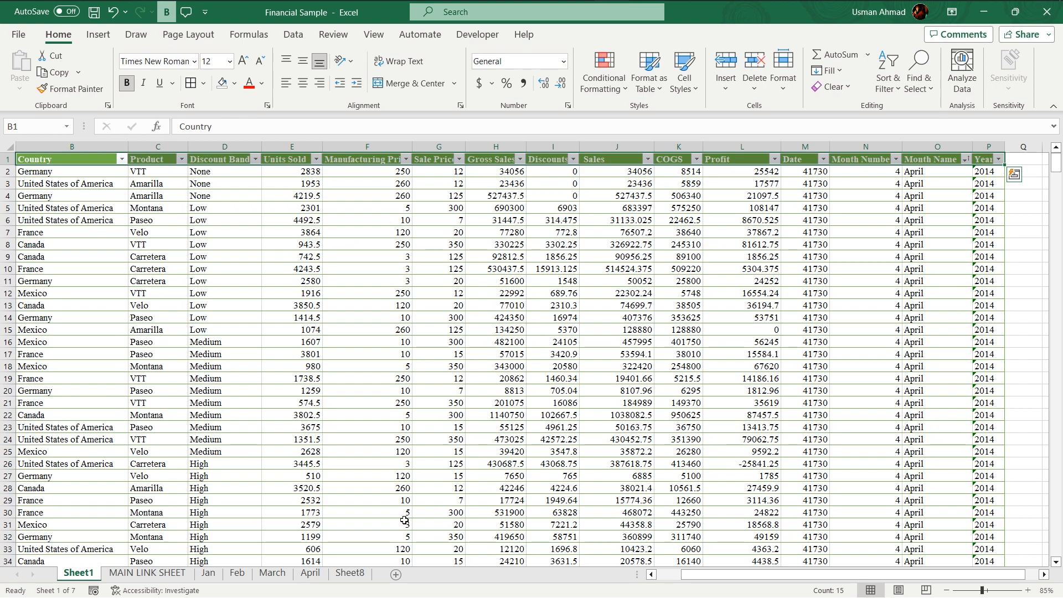
Step forward one worksheet at a time from Sheet1 through the monthly sheets to Sheet8.
key("ctrl")
key("ctrl+Page_Down")
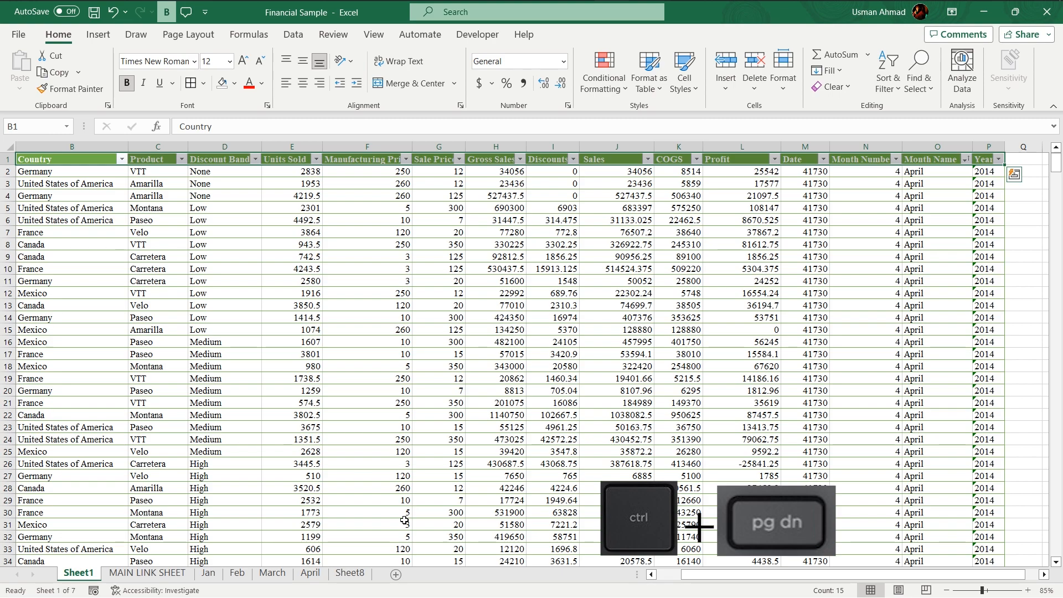
key("ctrl+Page_Down")
key("ctrl+Page_Down")
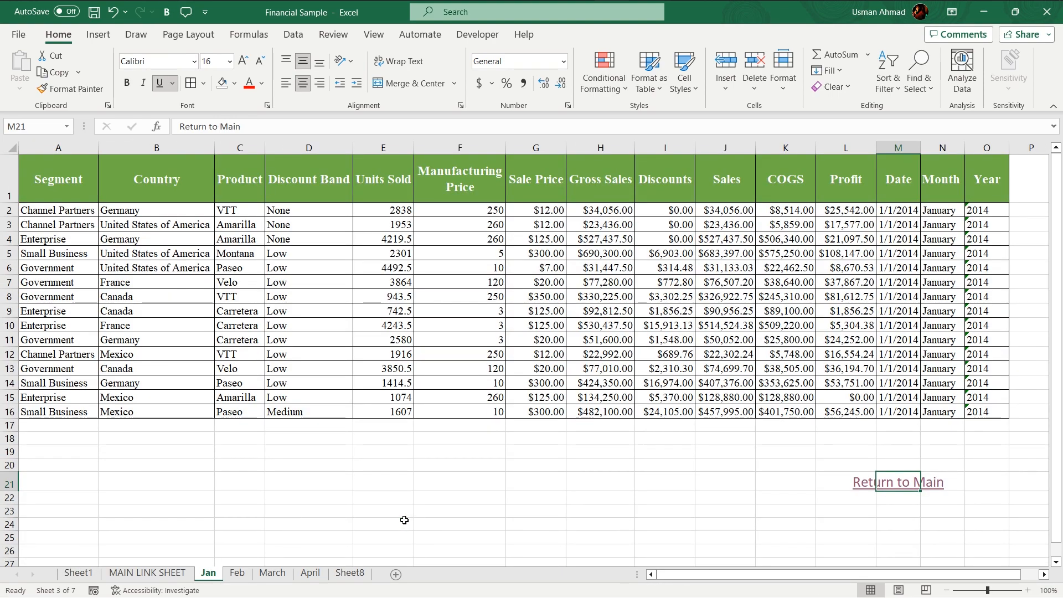
key("ctrl+Page_Down")
key("ctrl+Page_Down")
key("ctrl+Page_Down")
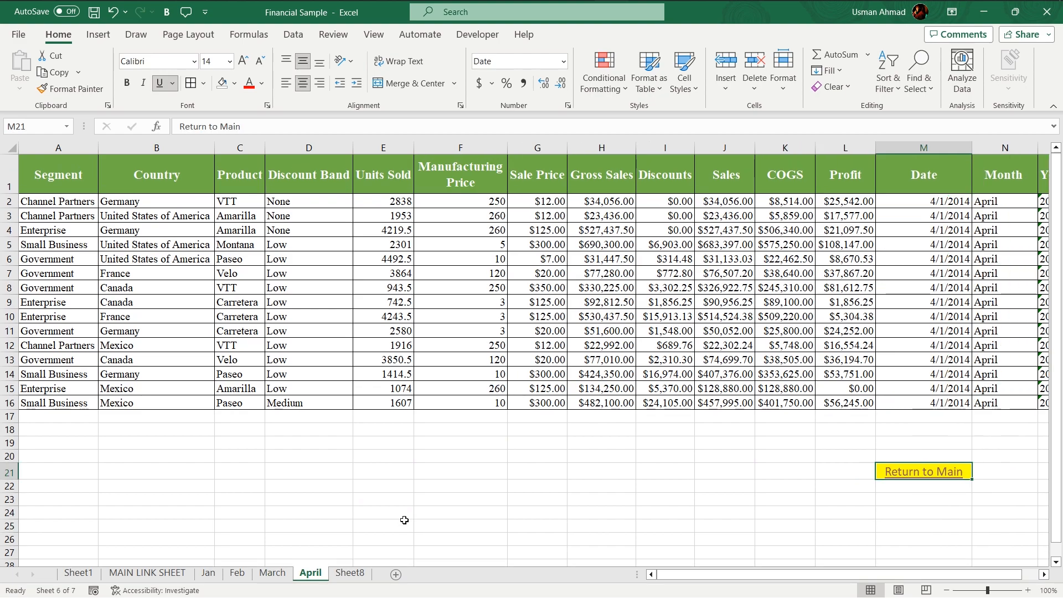
key("ctrl+Page_Down")
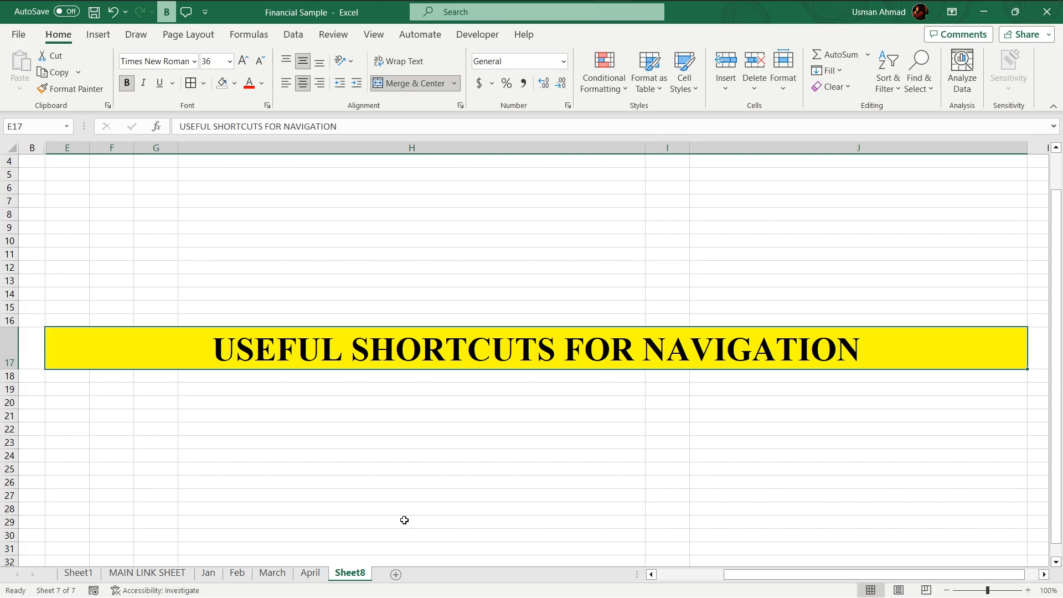
Go back from Sheet8 through the preceding worksheets to Sheet1 with the full sales data.
key("ctrl+Page_Up")
key("ctrl+Page_Up")
key("ctrl+Page_Up")
key("ctrl+Page_Up")
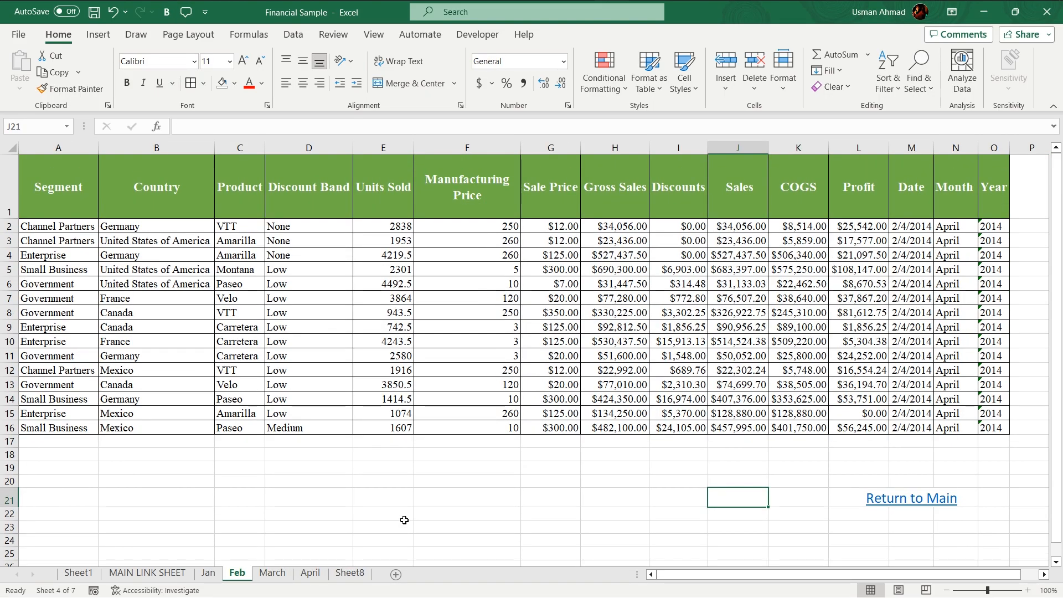
key("ctrl+Page_Up")
key("ctrl+Page_Up")
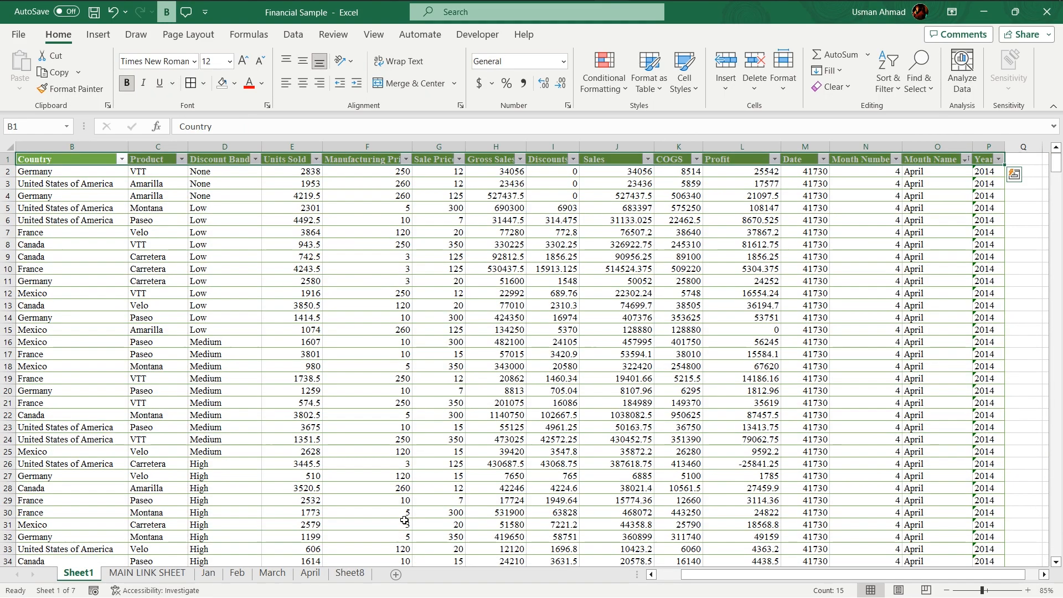
Select cell J11 and move cell by cell down to row 15 and across to A15.
left_click(607, 282)
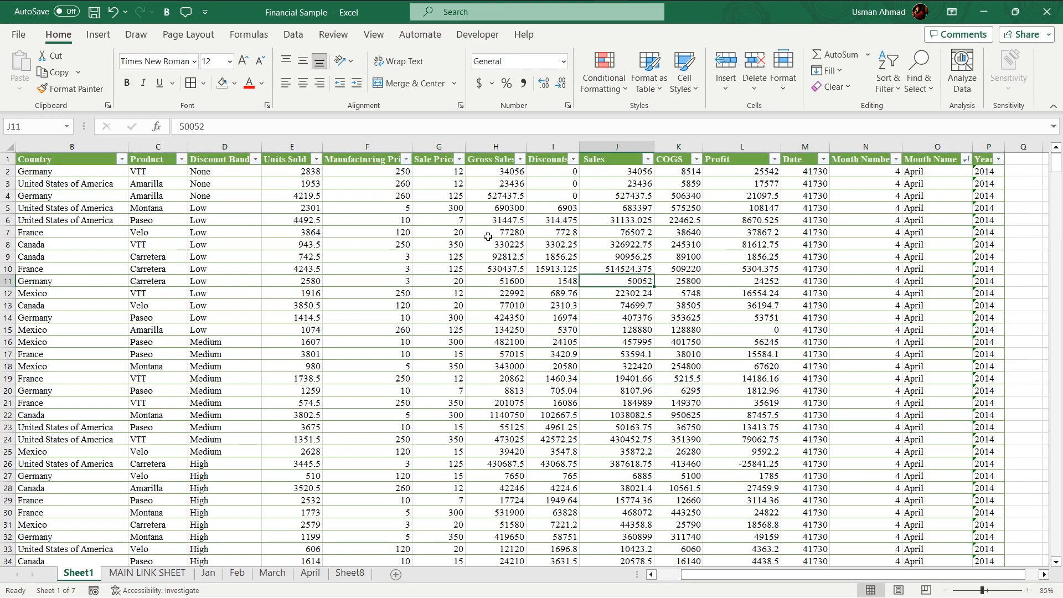
key("Down")
key("Down")
key("Down")
key("Down")
key("Left")
key("Left")
key("Left")
key("Left")
key("Left")
key("Left")
key("Left")
key("Left")
key("Left")
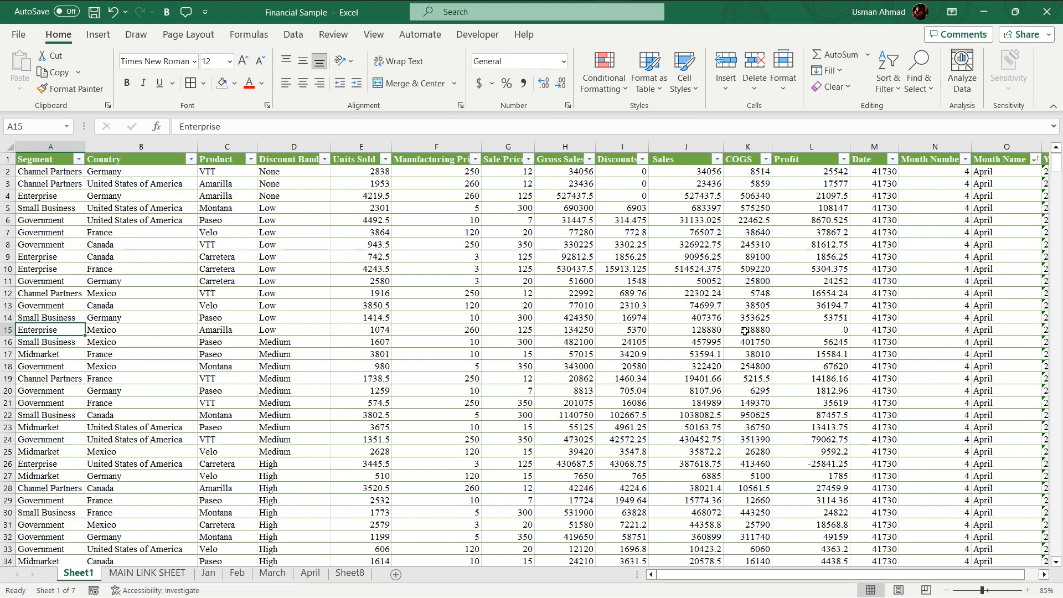
Jump along row 15 to the last data column and the sheet's final column, and jump back to A15.
key("ctrl+Right")
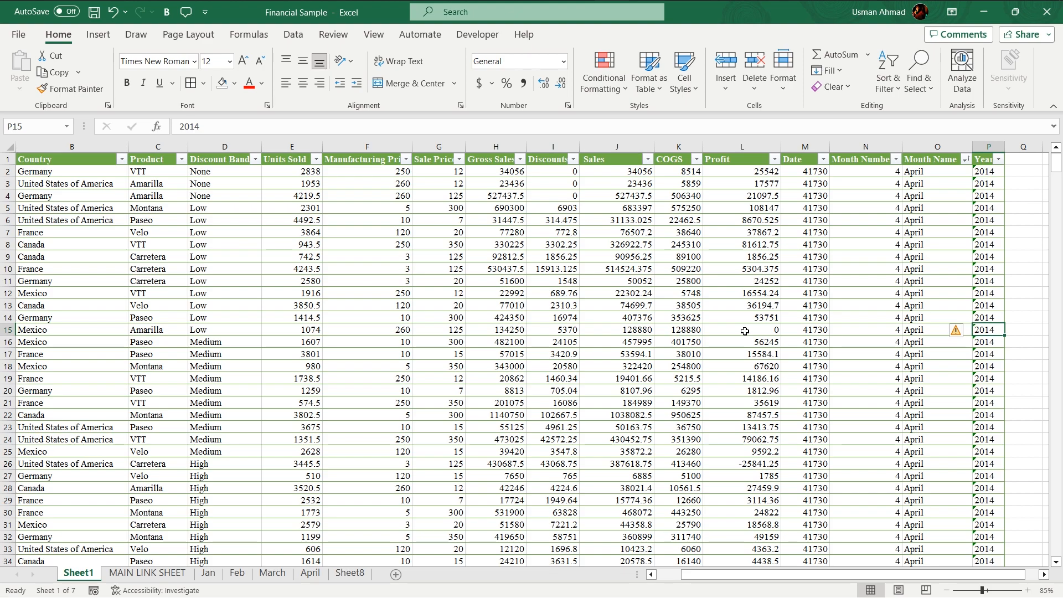
key("ctrl+Right")
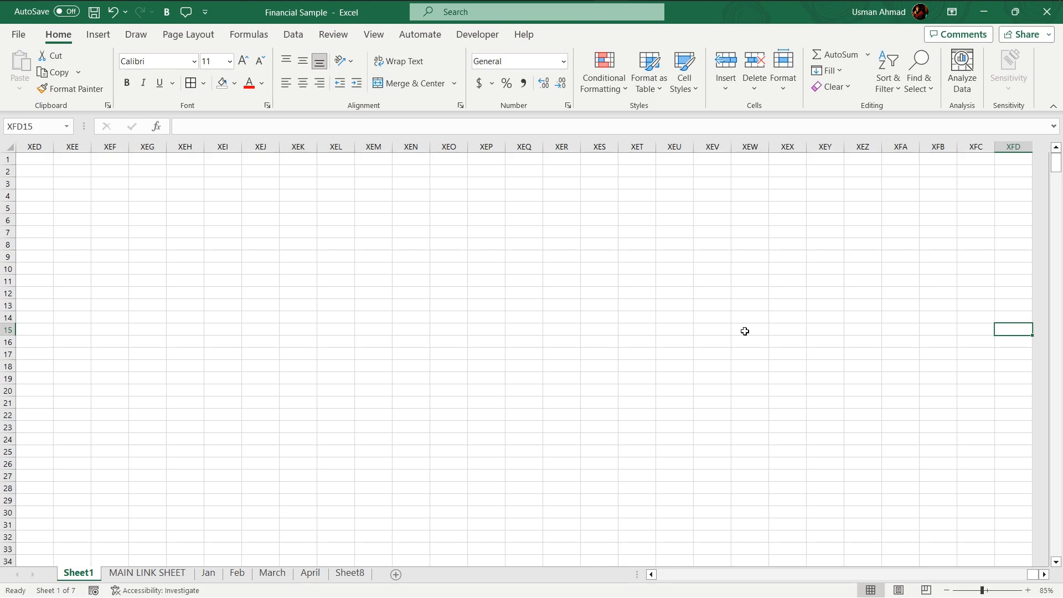
key("ctrl")
key("ctrl+Left")
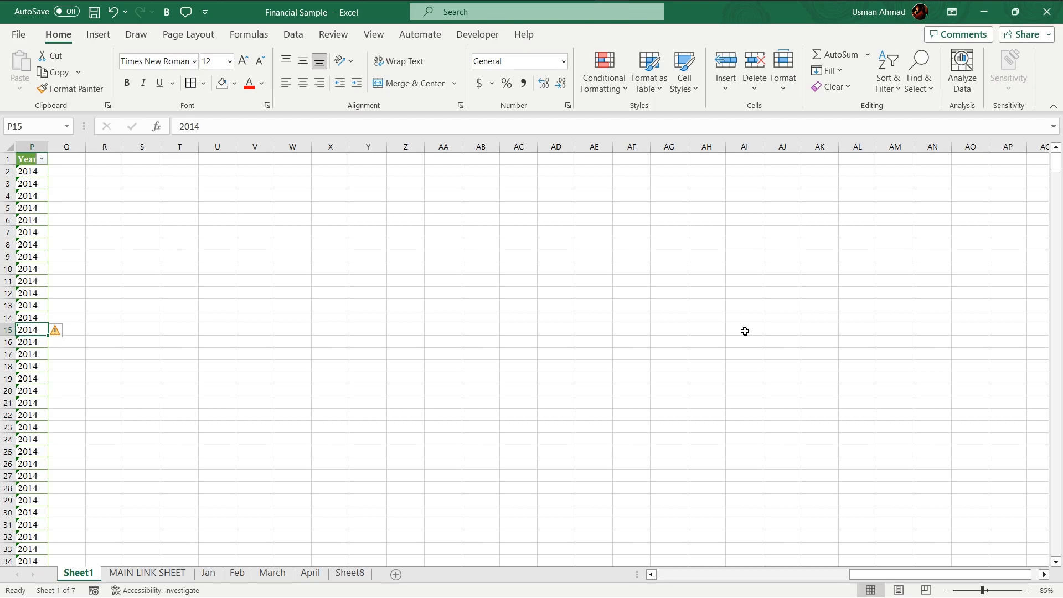
key("ctrl+Left")
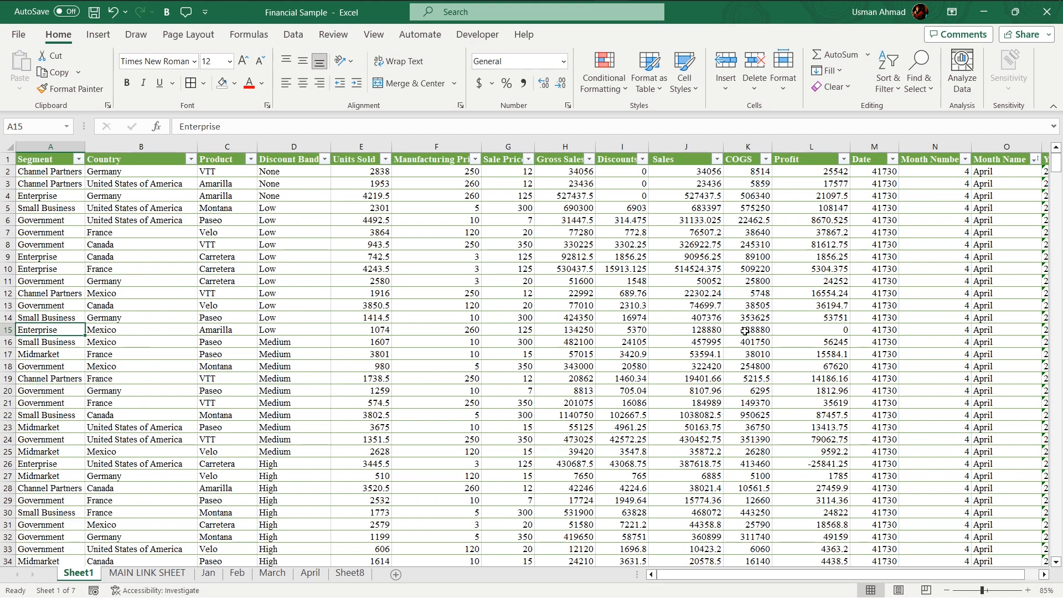
Move cell by cell up column A to the Segment header, and step three rows down and back.
key("Up")
key("Up")
key("Up")
key("Up")
key("Up")
key("Up")
key("Up")
key("Up")
key("Up")
key("Up")
key("Up")
key("Up")
key("Up")
key("Up")
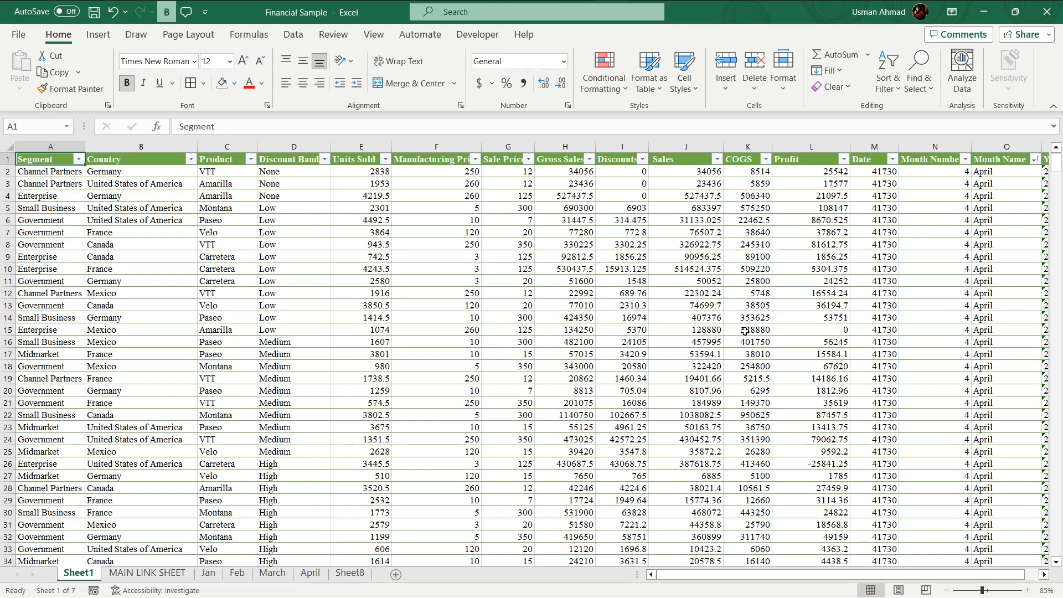
key("Down")
key("Down")
key("Down")
key("Up")
key("Up")
key("Up")
Insert a blank row above row 17 and select its cell in column A.
right_click(7, 353)
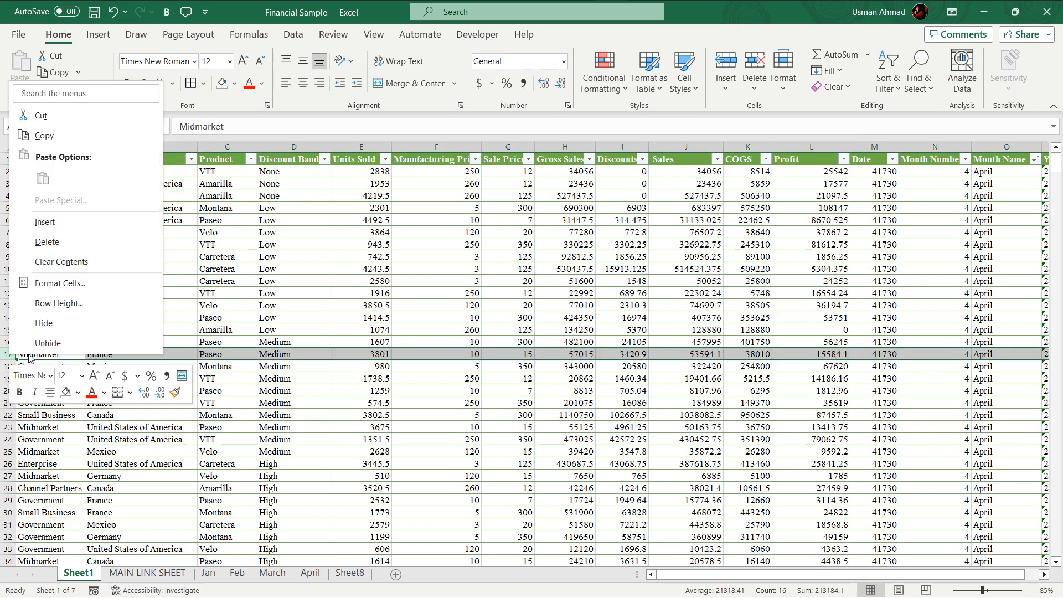
left_click(58, 218)
left_click(66, 353)
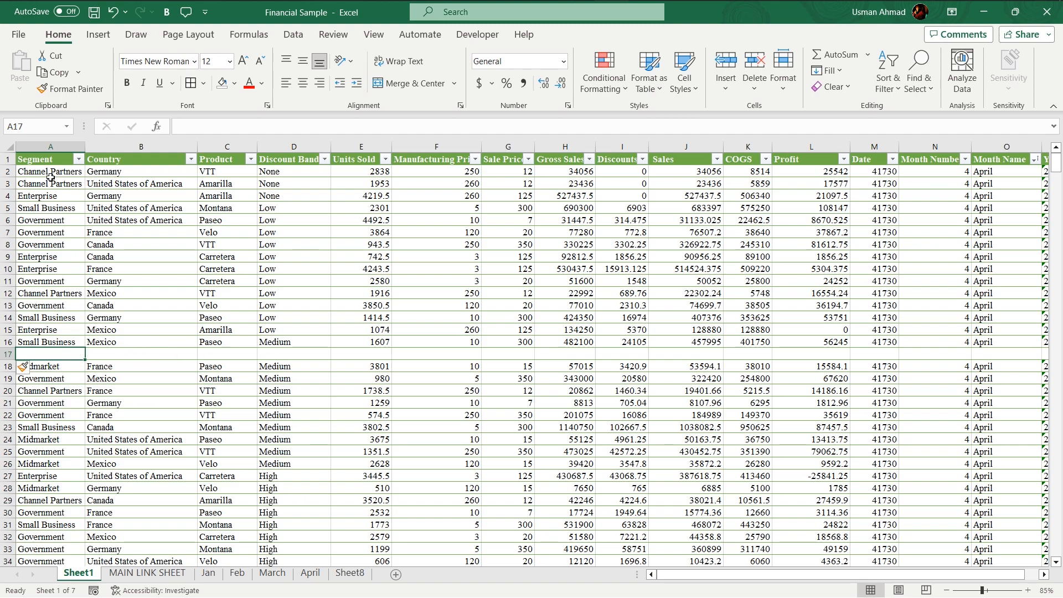
Jump from the Segment header in A1 to the last filled cell above the blank row and return to A1.
left_click(48, 165)
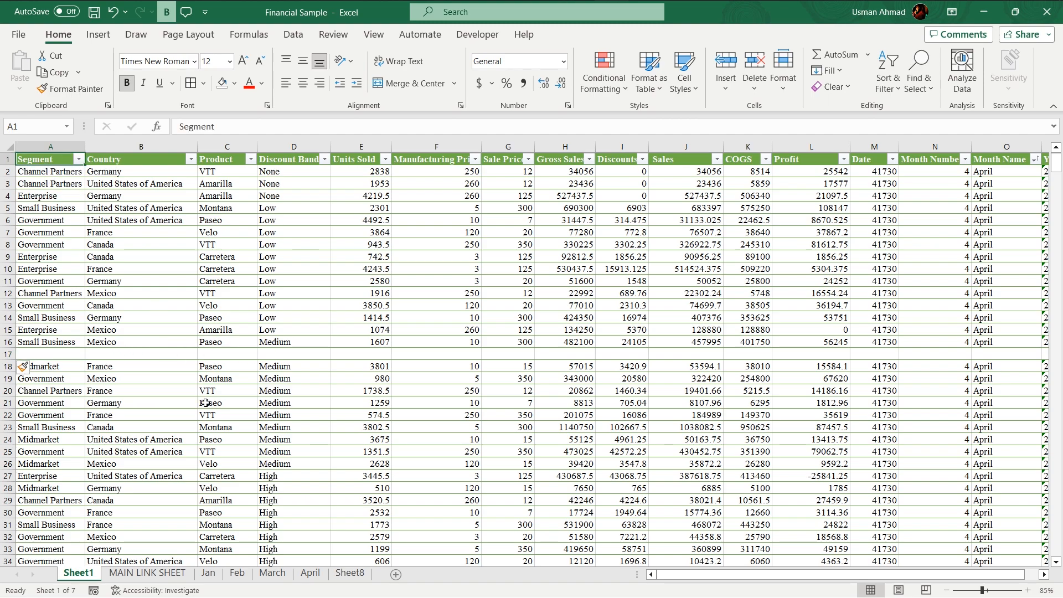
key("ctrl+Down")
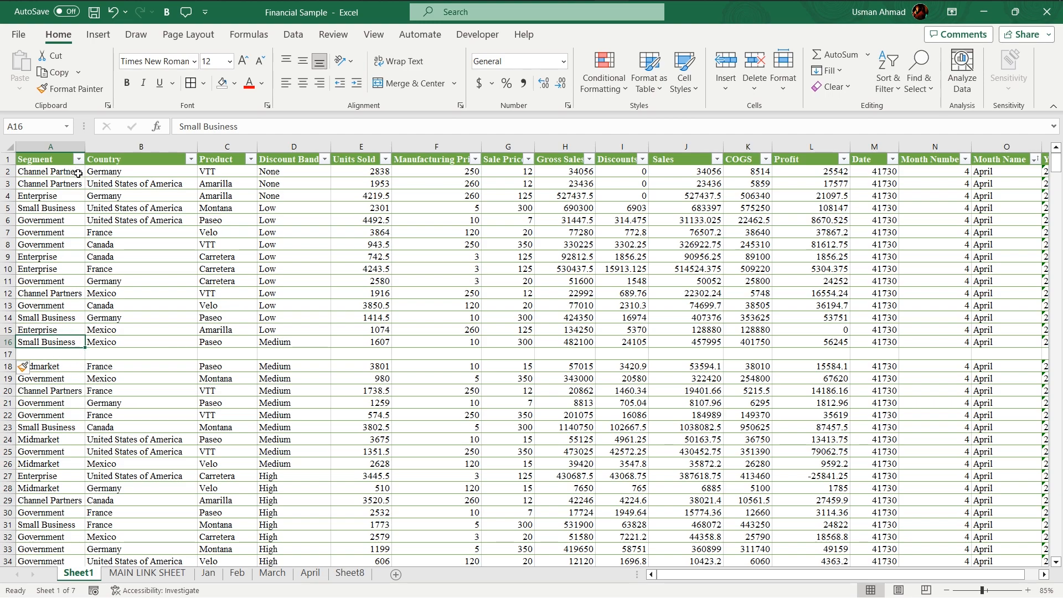
left_click(60, 160)
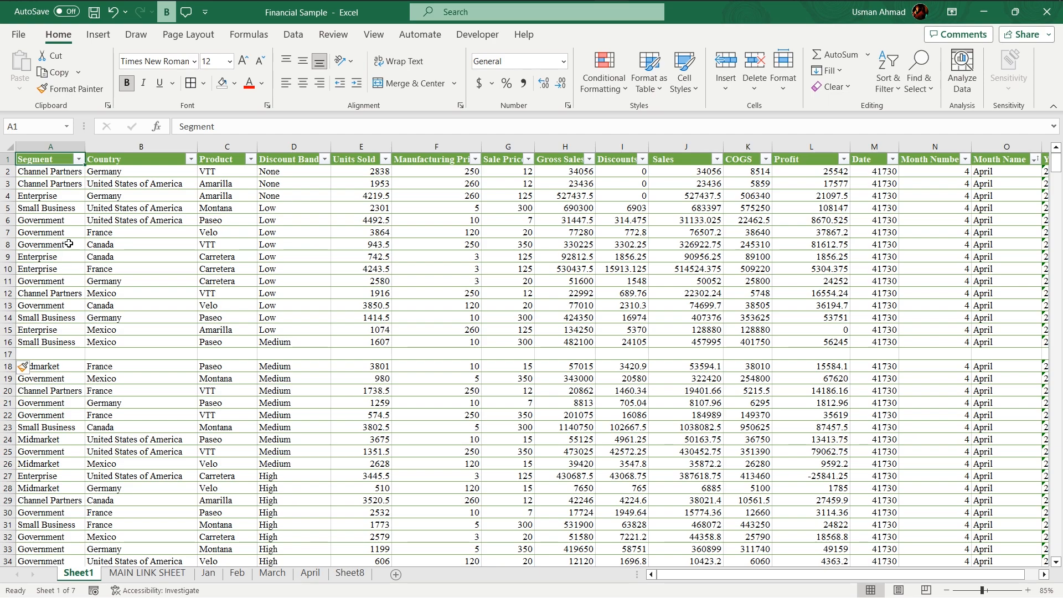
Extend the selection from A1 down to row 16 and across to the last data column.
key("ctrl")
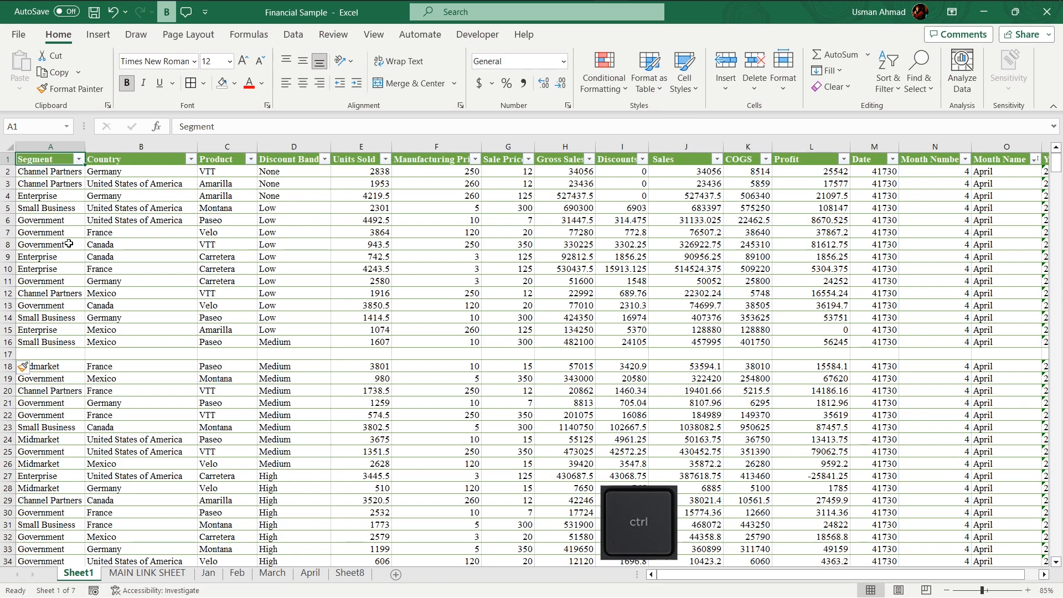
key("shift")
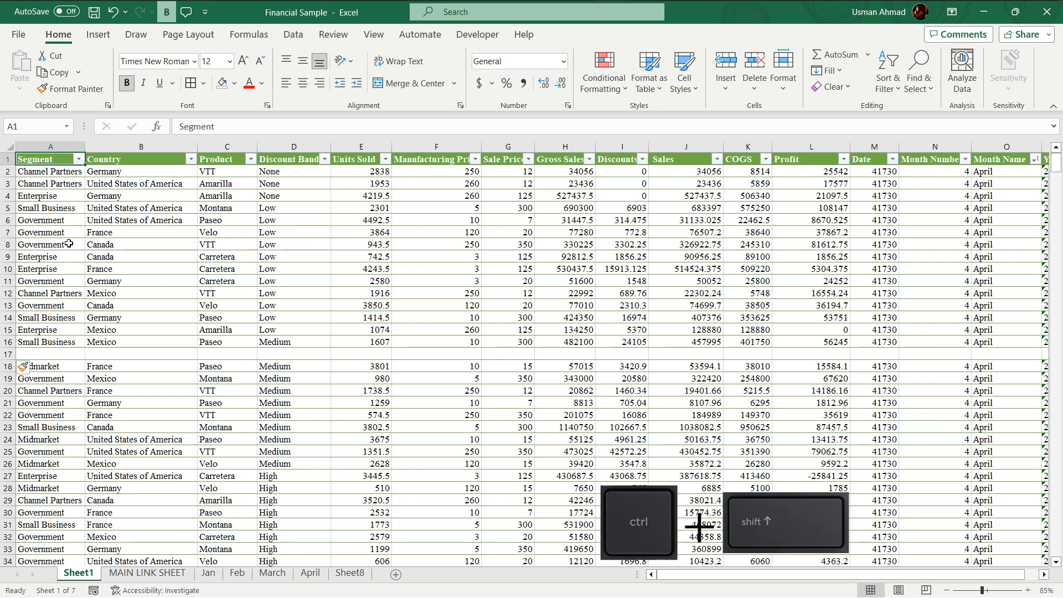
key("ctrl+shift+Down")
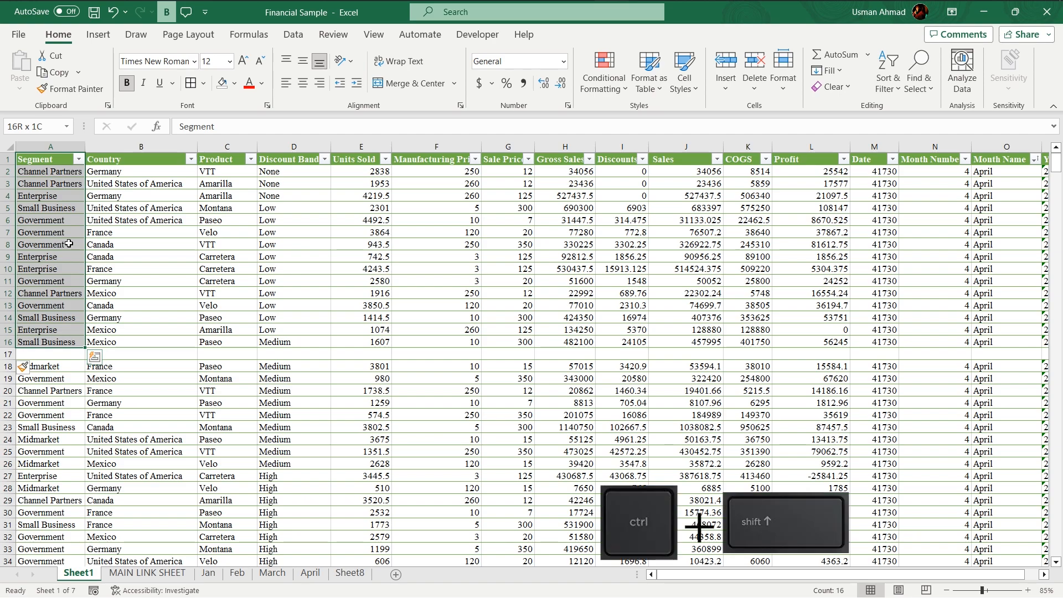
key("ctrl+shift+Right")
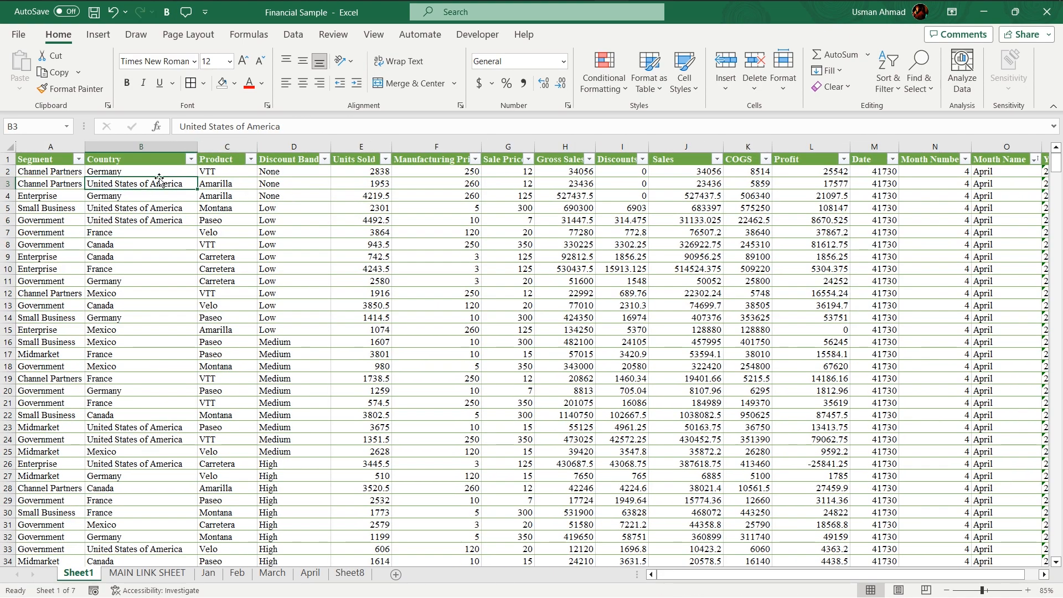
double_click(185, 184)
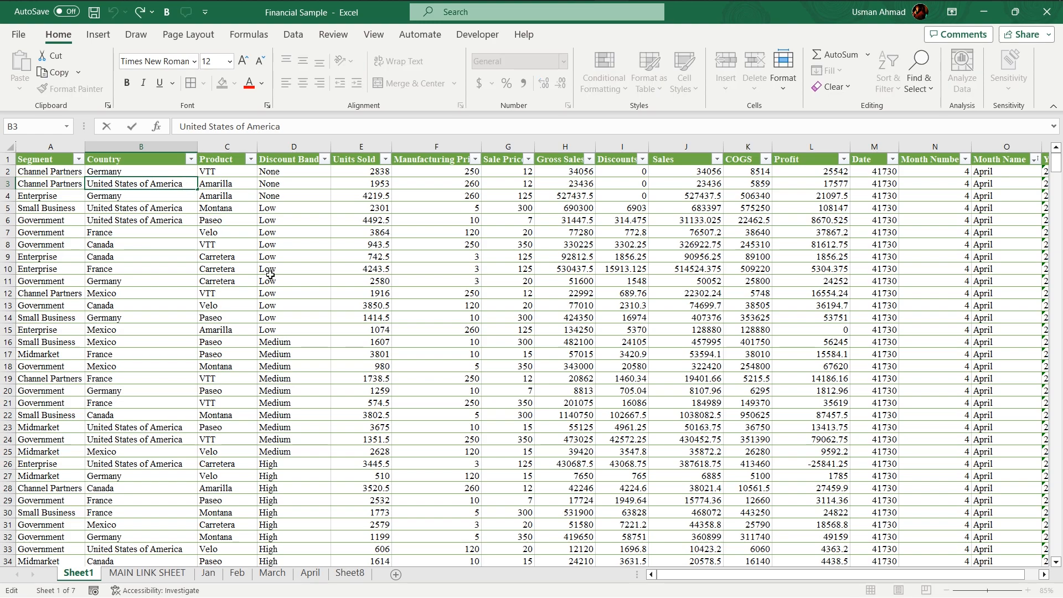
key("Return")
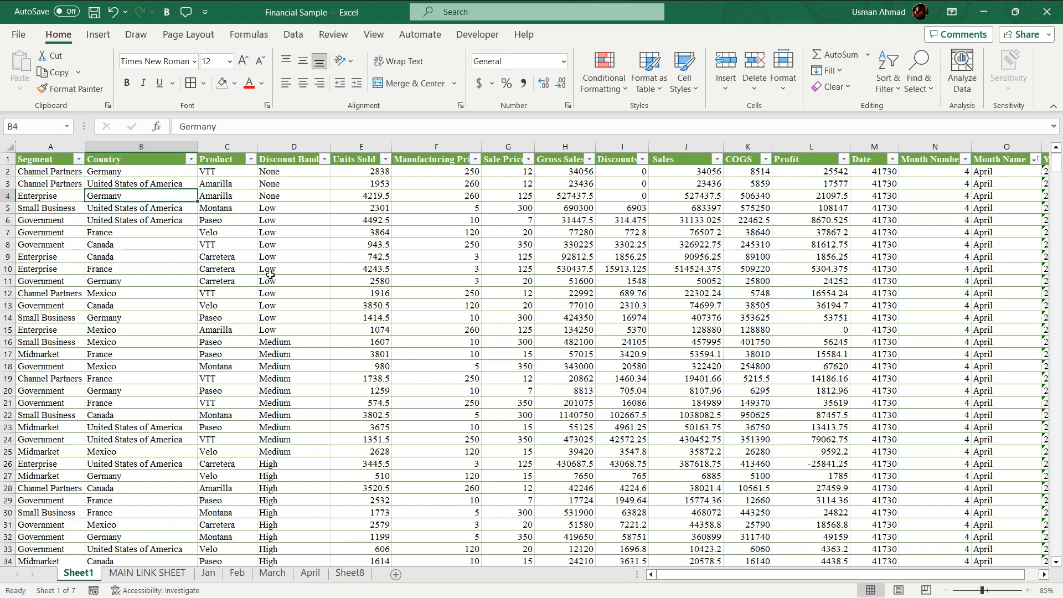
left_click(169, 185)
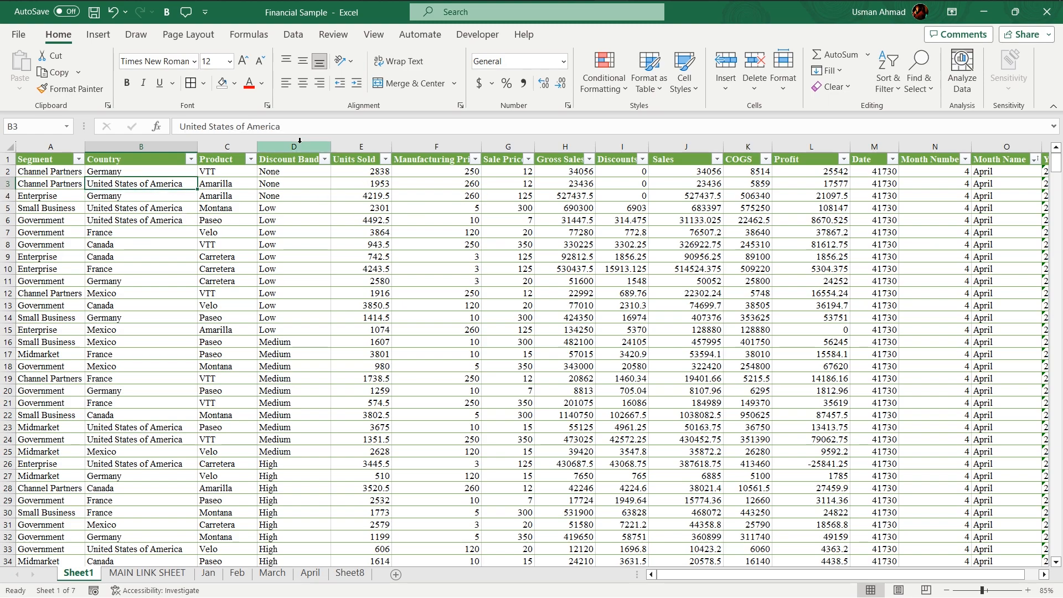
Add a line break in cell B3 and enter a second line reading "United States of America".
double_click(186, 184)
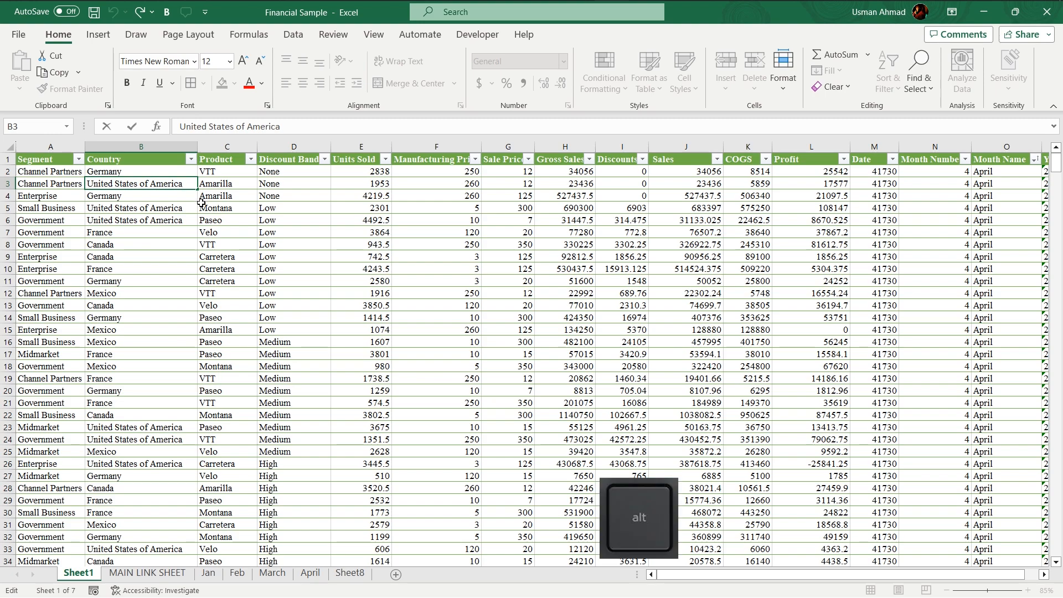
key("alt+Return")
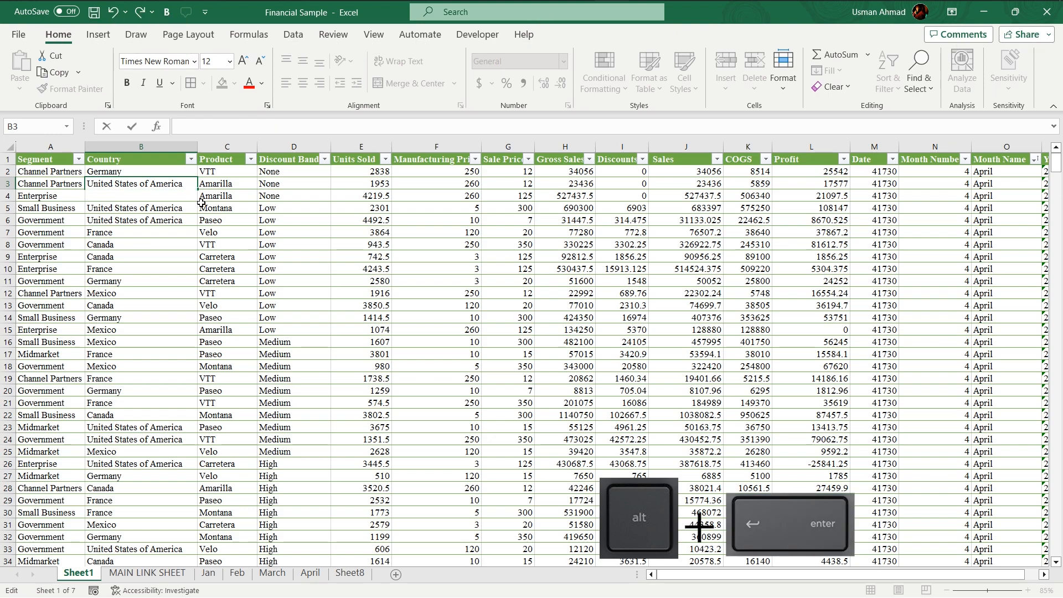
type("United ")
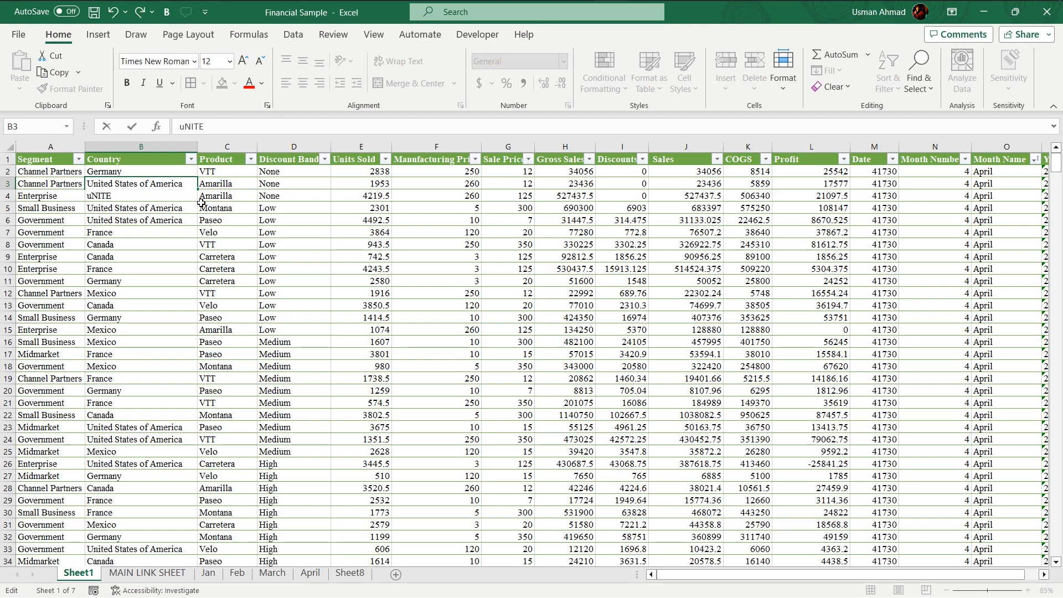
type("States")
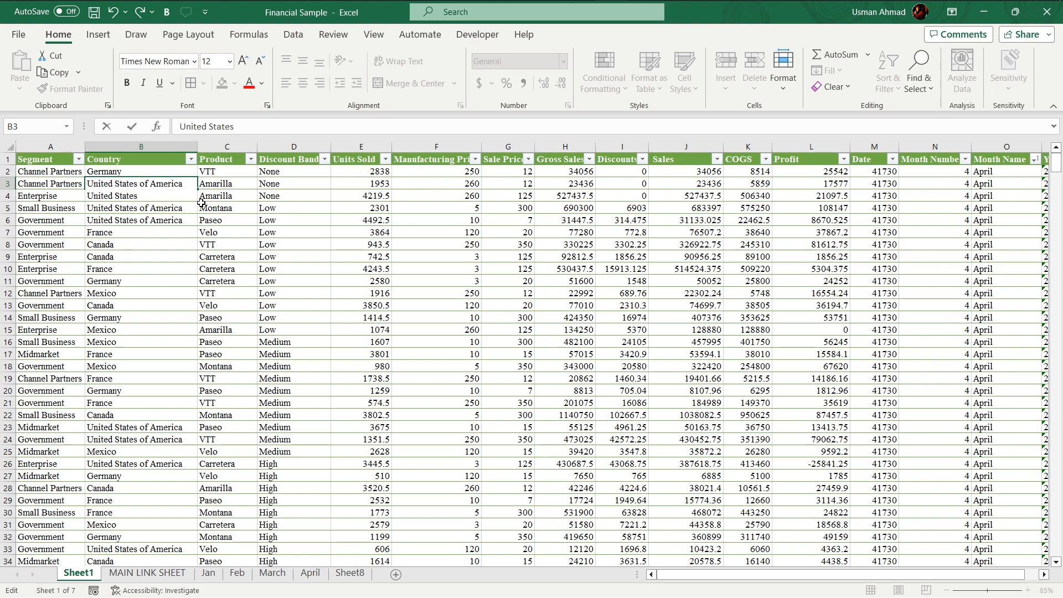
type(" of America")
key("Return")
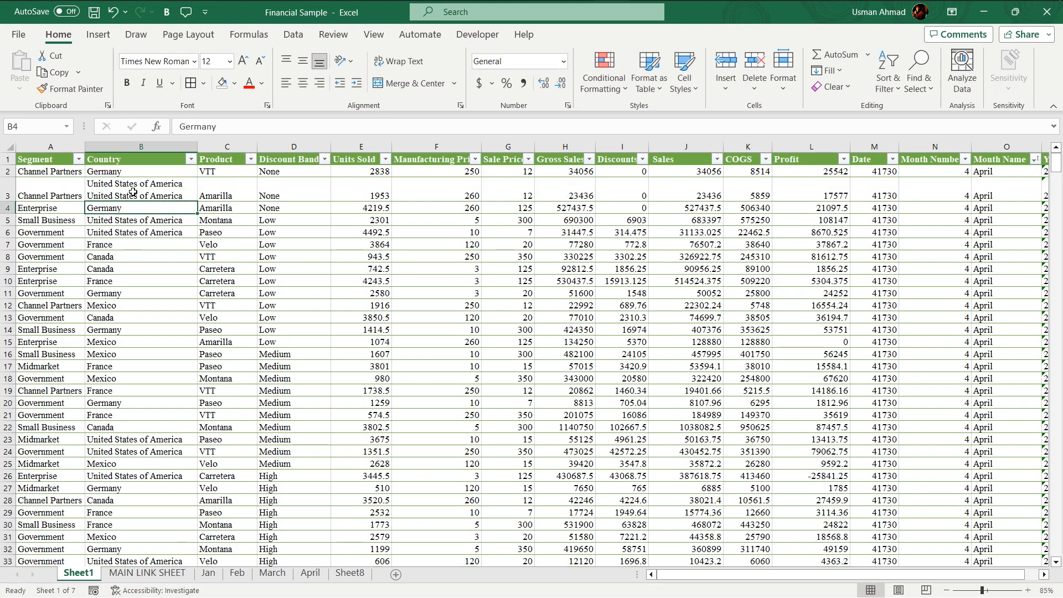
left_click(133, 191)
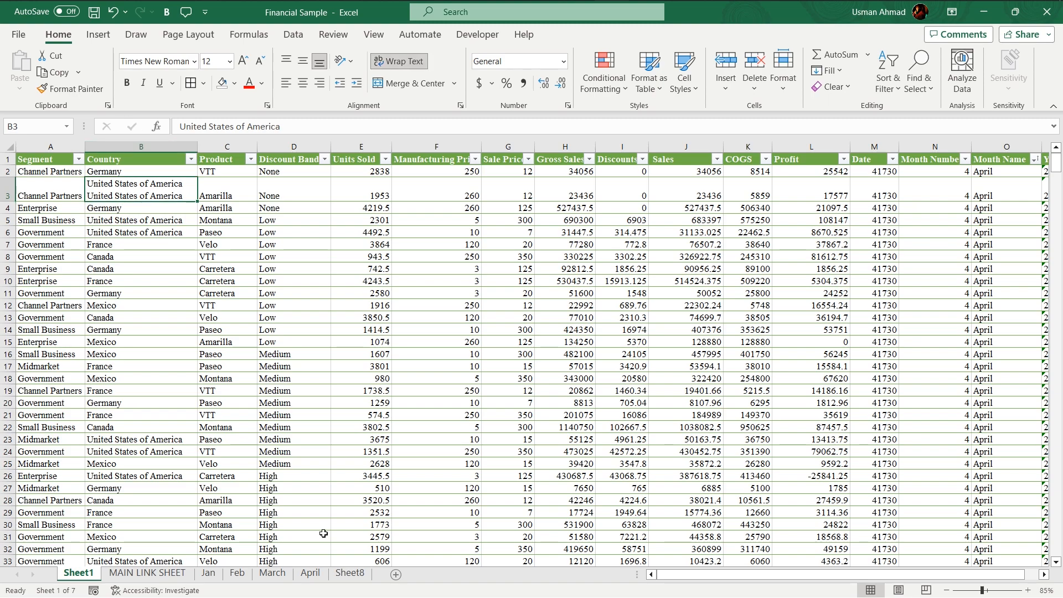
Select cell N153 in the Month Number column, far down the data, and jump back to cell A1.
scroll(744, 324, "down", 20)
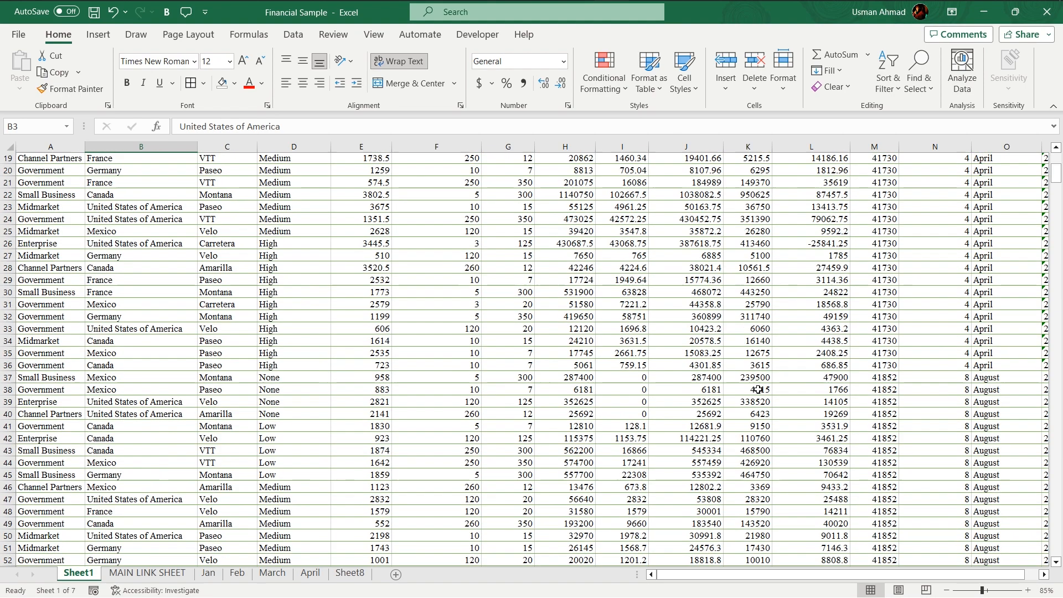
scroll(753, 384, "down", 14)
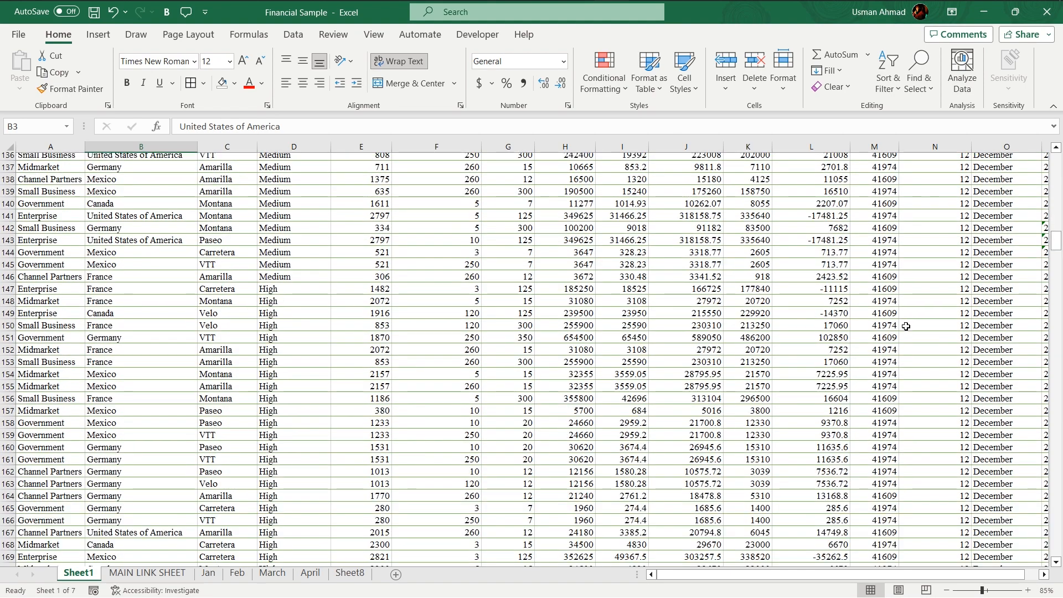
left_click(944, 365)
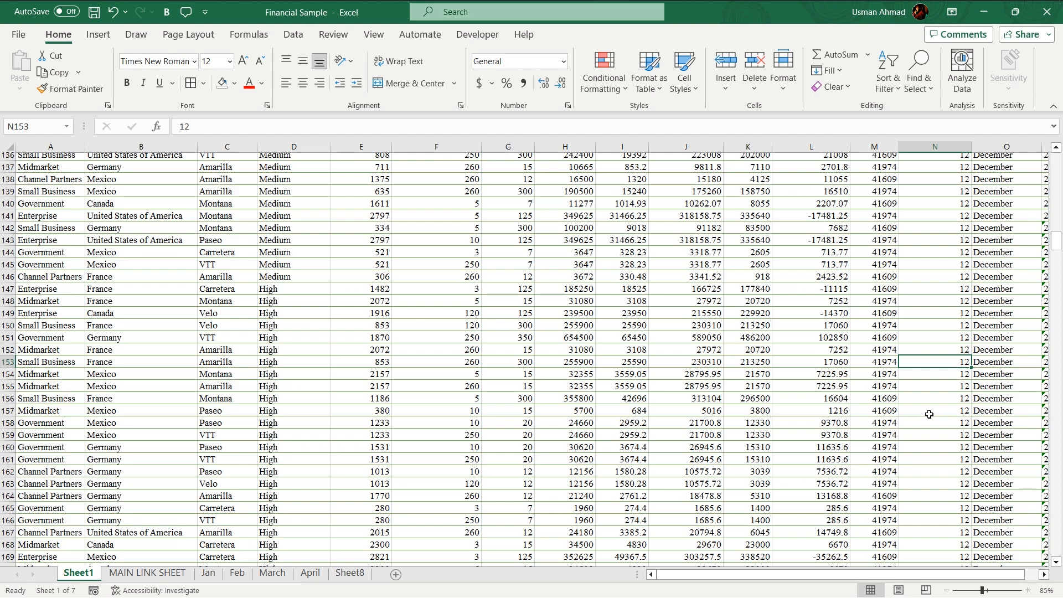
key("ctrl+Home")
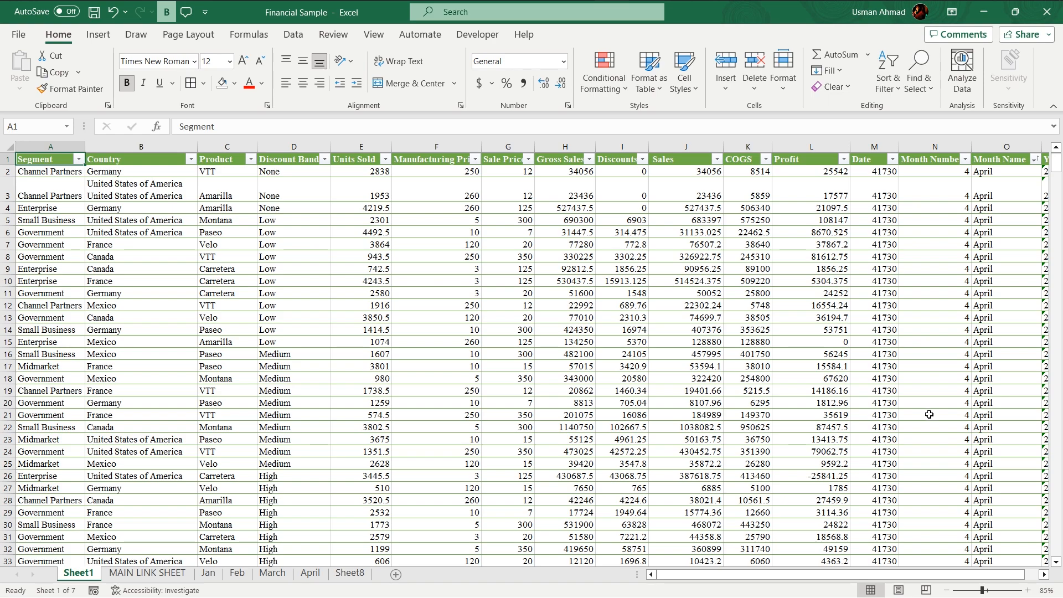
Select the Month Name cell O138 and jump to the first cell of row 138.
scroll(937, 472, "down", 20)
scroll(935, 512, "down", 16)
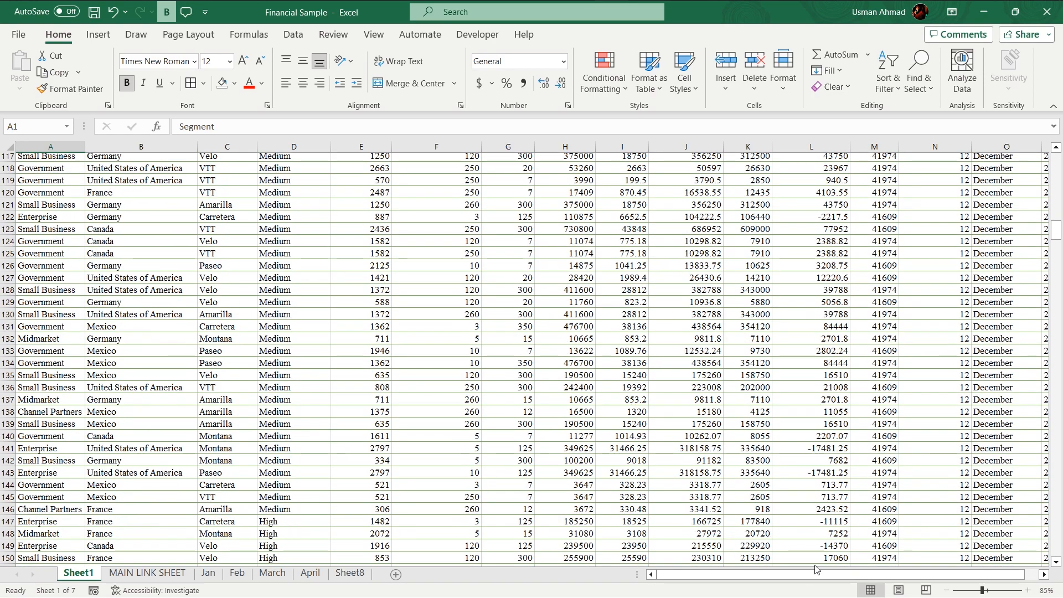
left_click_drag(786, 575, 799, 575)
left_click(952, 411)
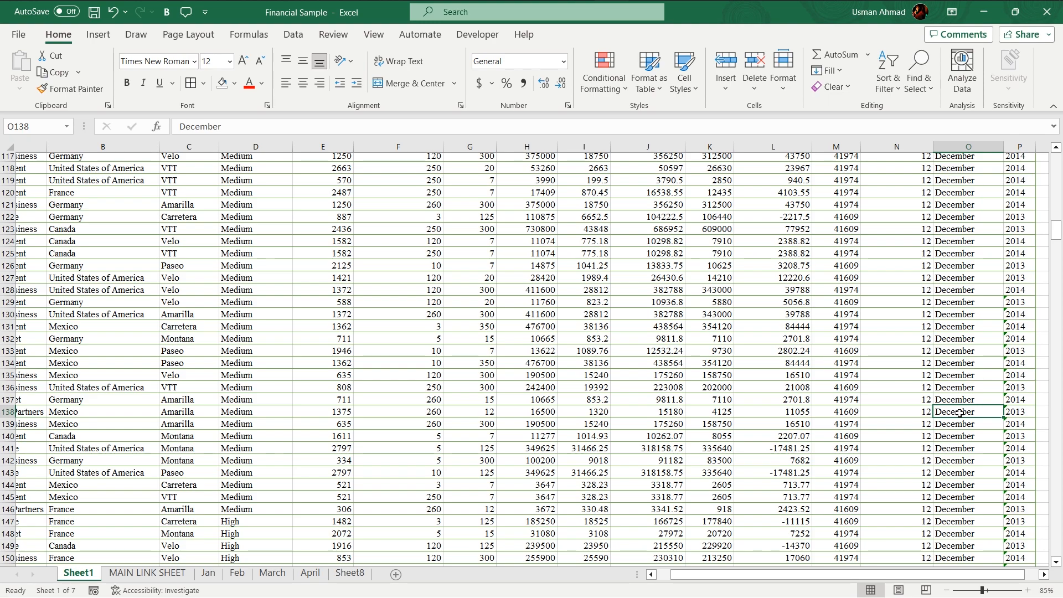
left_click_drag(743, 578, 669, 553)
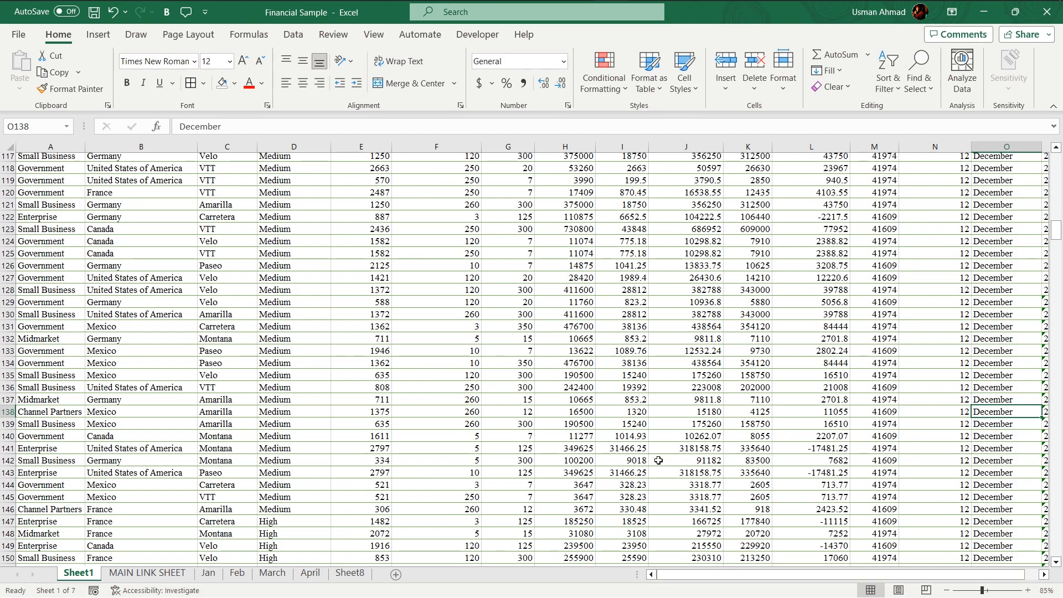
key("Home")
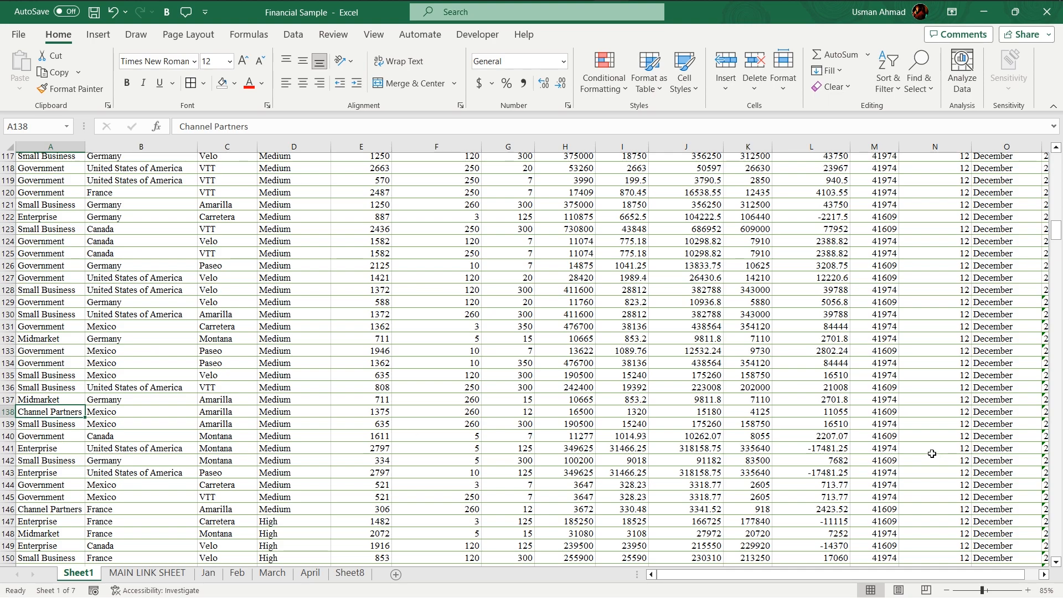
Select cell J128, browse down past row 500, and bring the view back to the active cell.
scroll(696, 394, "up", 3)
left_click(695, 389)
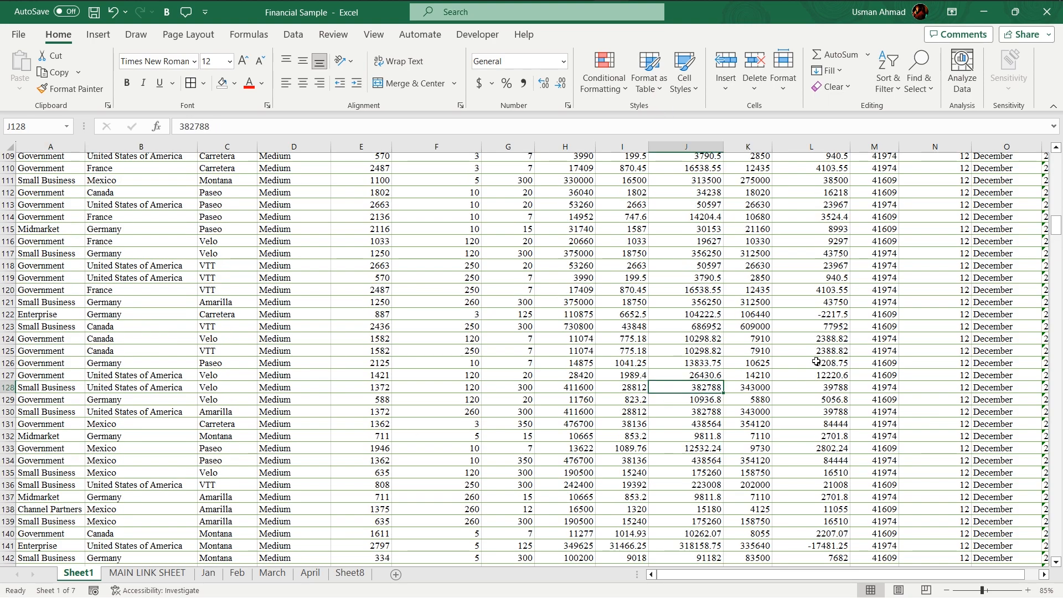
scroll(894, 296, "down", 20)
scroll(895, 300, "down", 20)
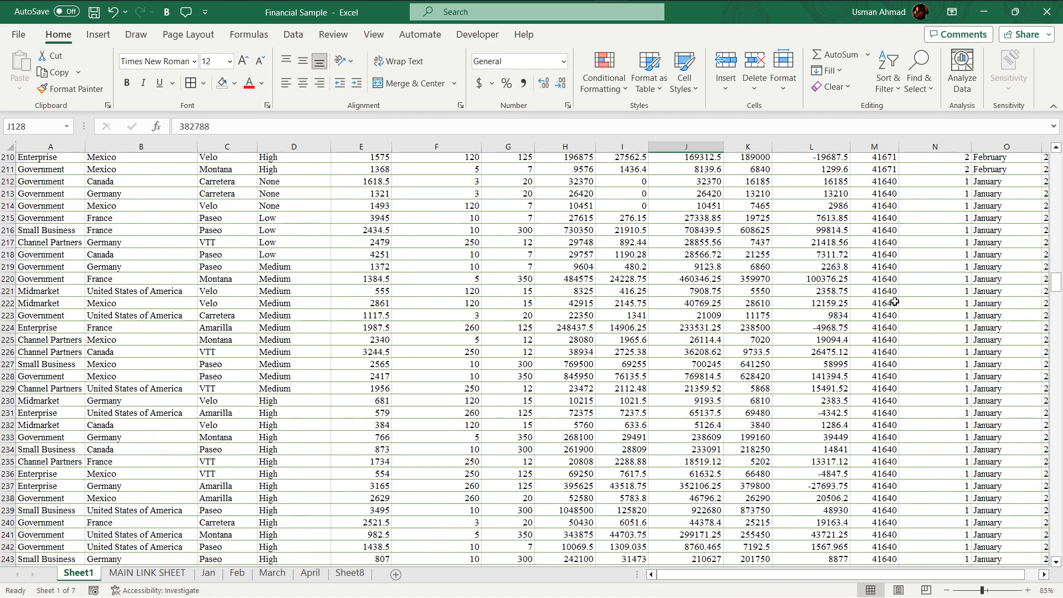
scroll(897, 300, "down", 20)
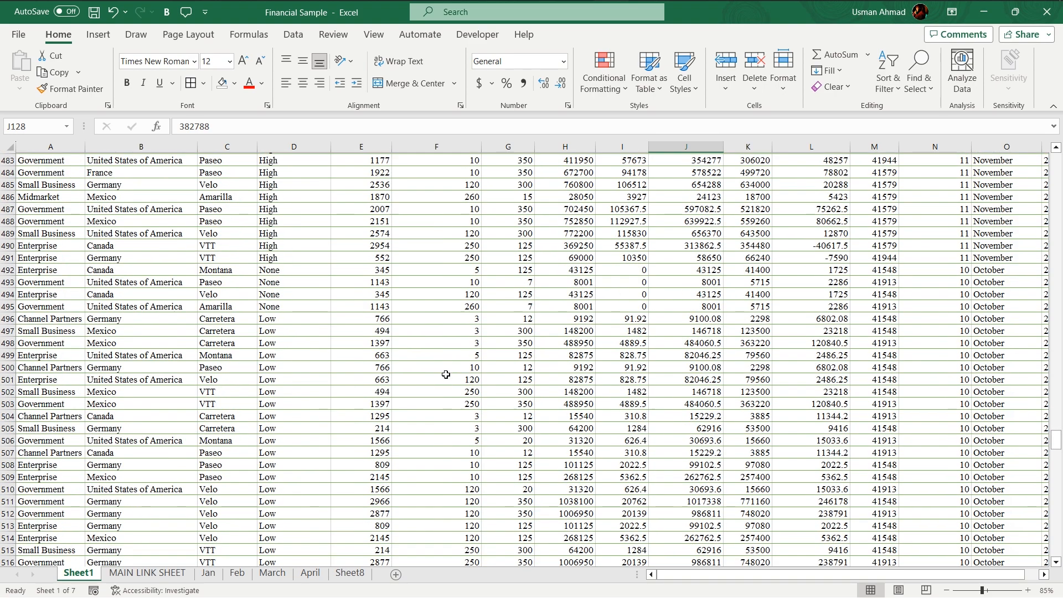
scroll(446, 374, "down", 7)
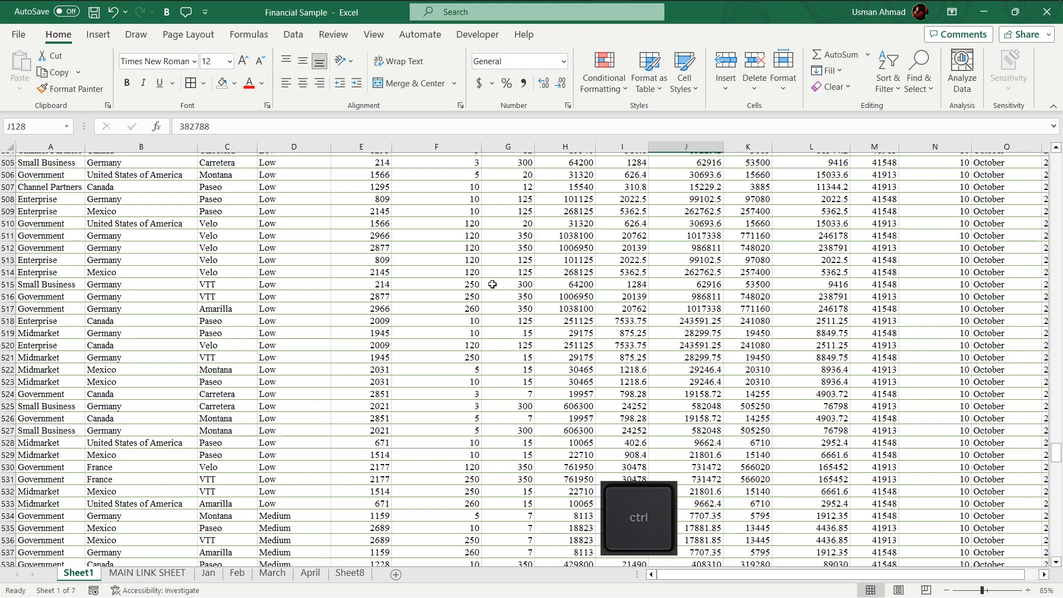
key("ctrl+BackSpace")
key("ctrl+BackSpace")
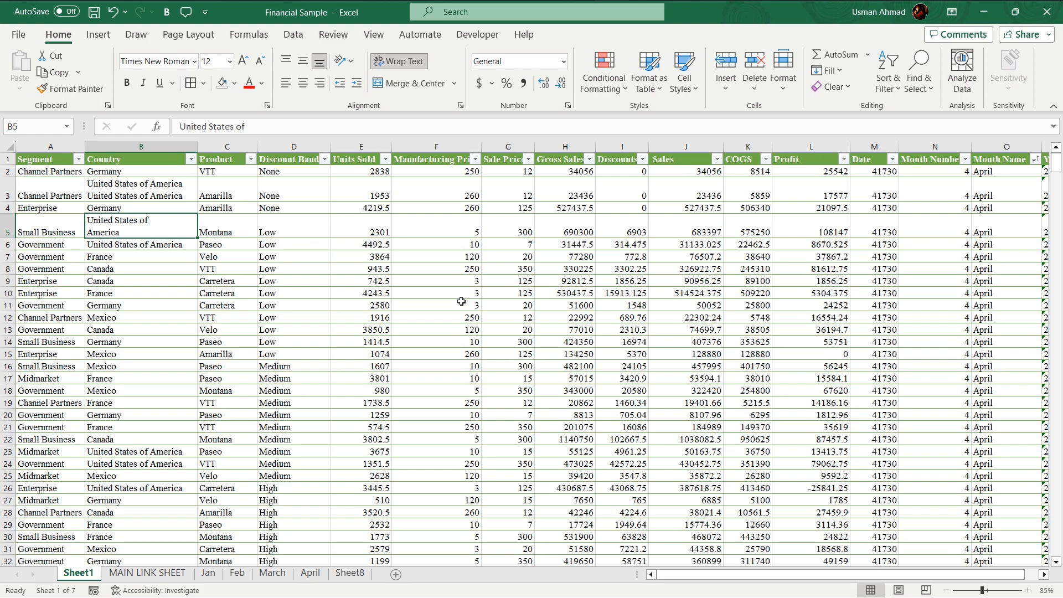
Create a new blank workbook and close it to return to the Financial Sample workbook.
key("ctrl+n")
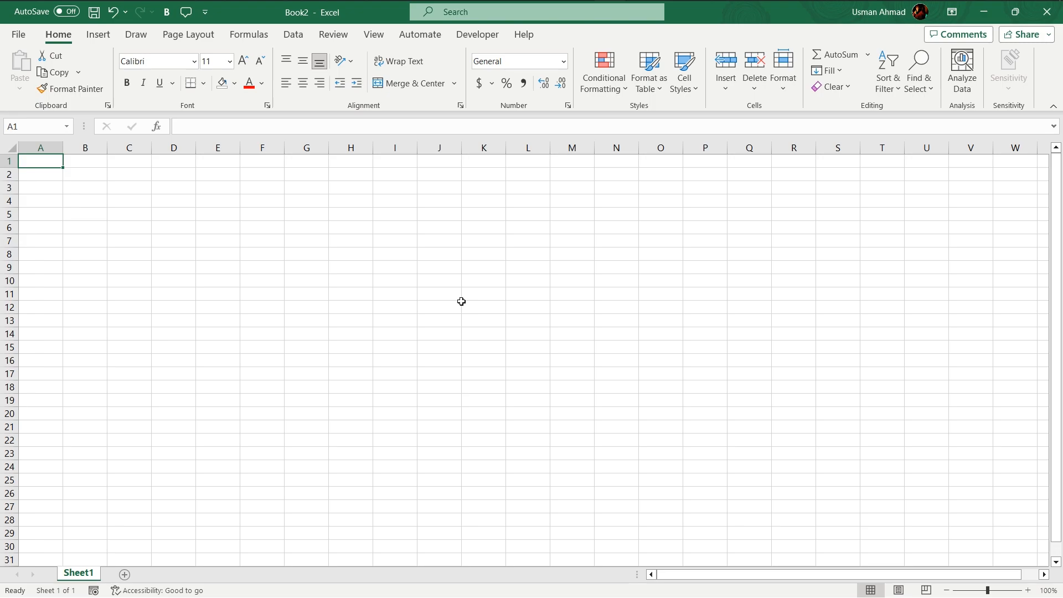
key("ctrl+w")
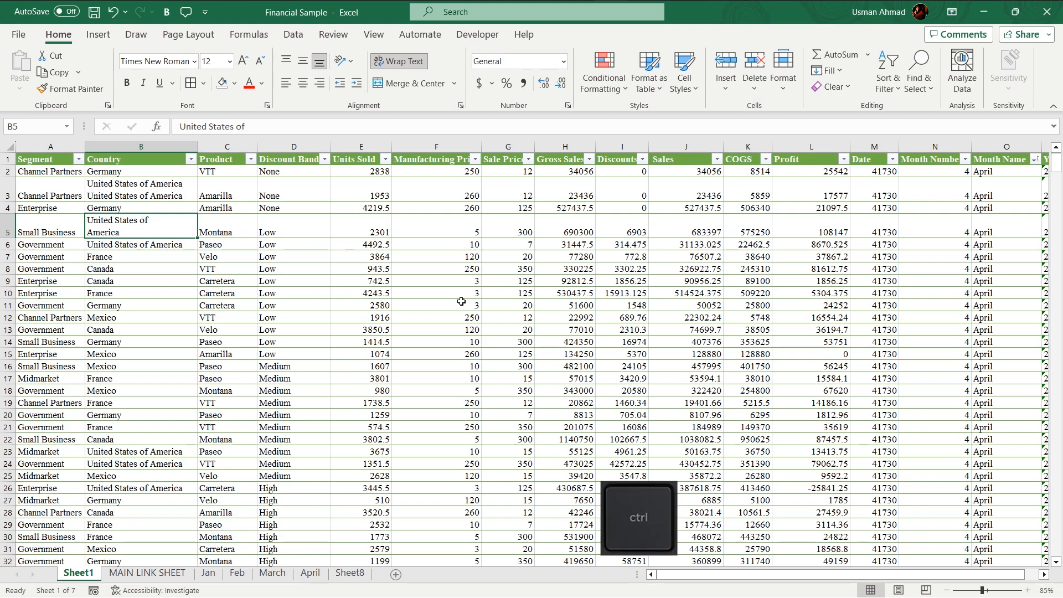
Save the Financial Sample workbook and insert a new blank worksheet before Sheet1.
key("ctrl+s")
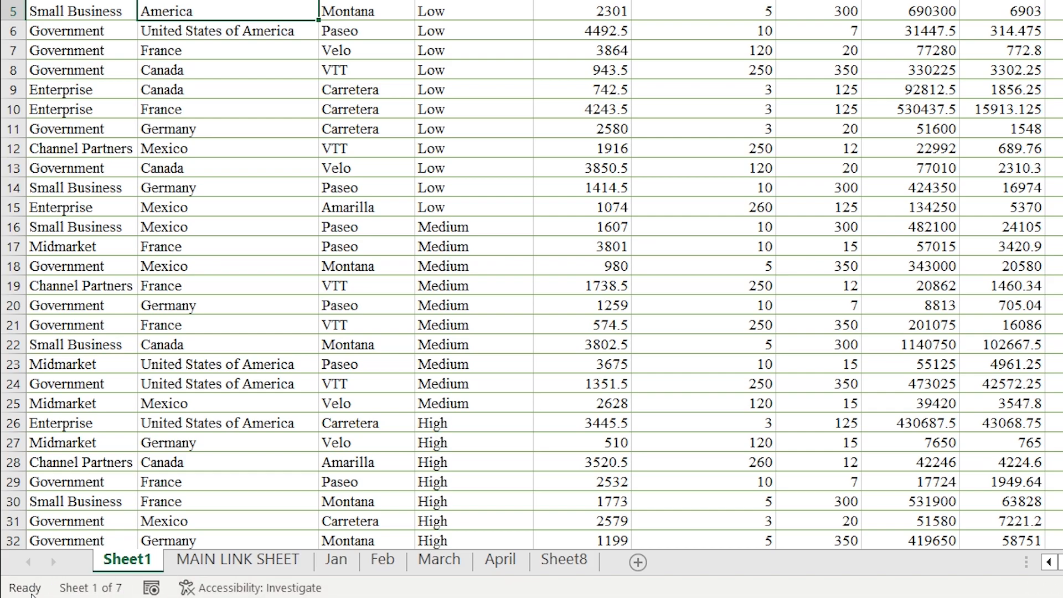
left_click(477, 338)
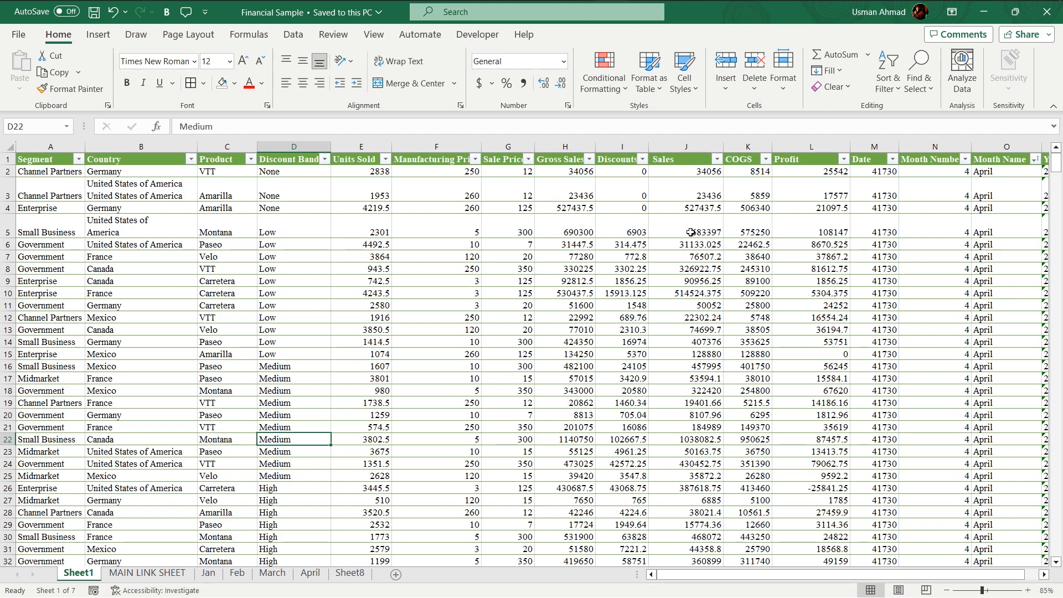
key("shift+F11")
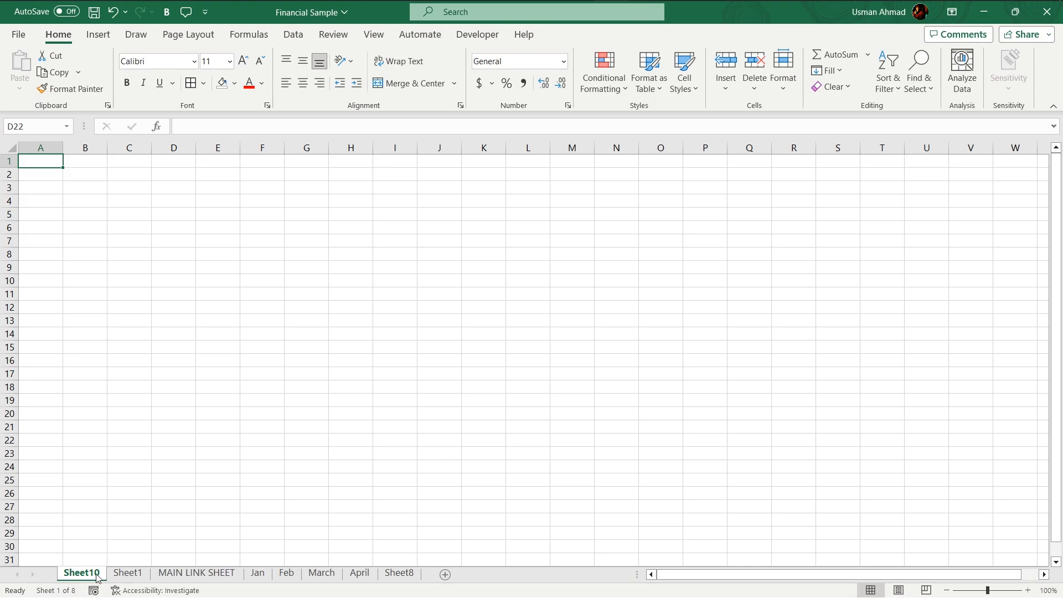
Open the April sheet and select the entire Manufacturing Price column from cell F15.
left_click(359, 572)
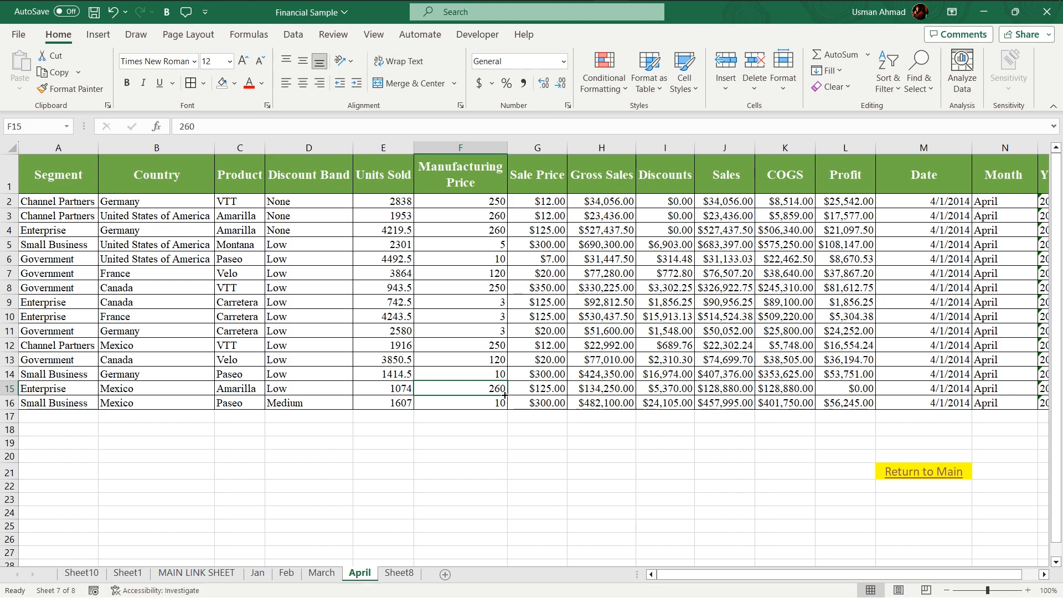
key("ctrl+space")
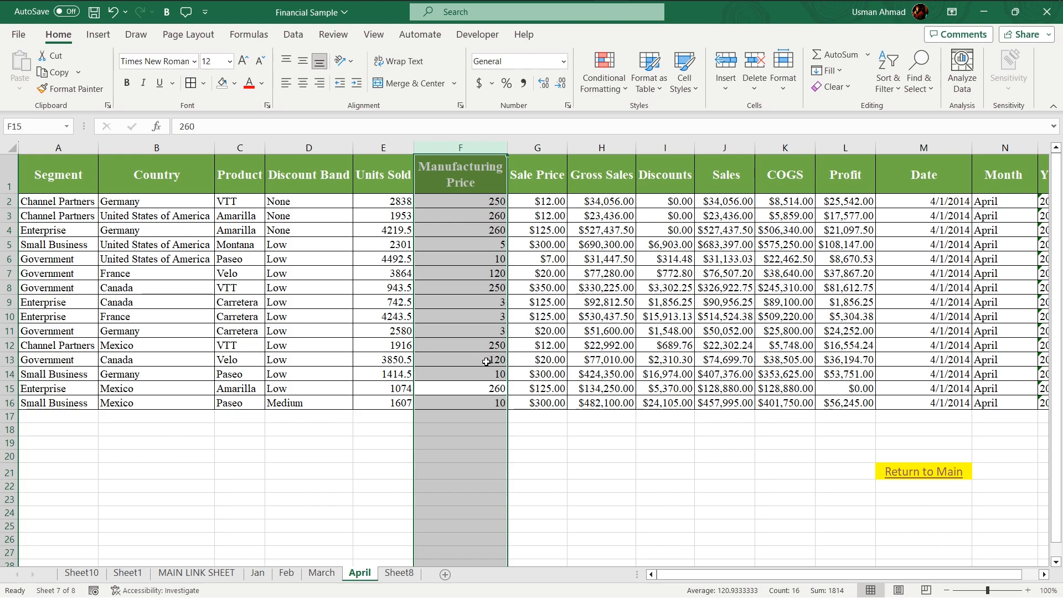
Select the entire row 10 from cell E10 and reduce the selection back to that cell.
left_click(405, 320)
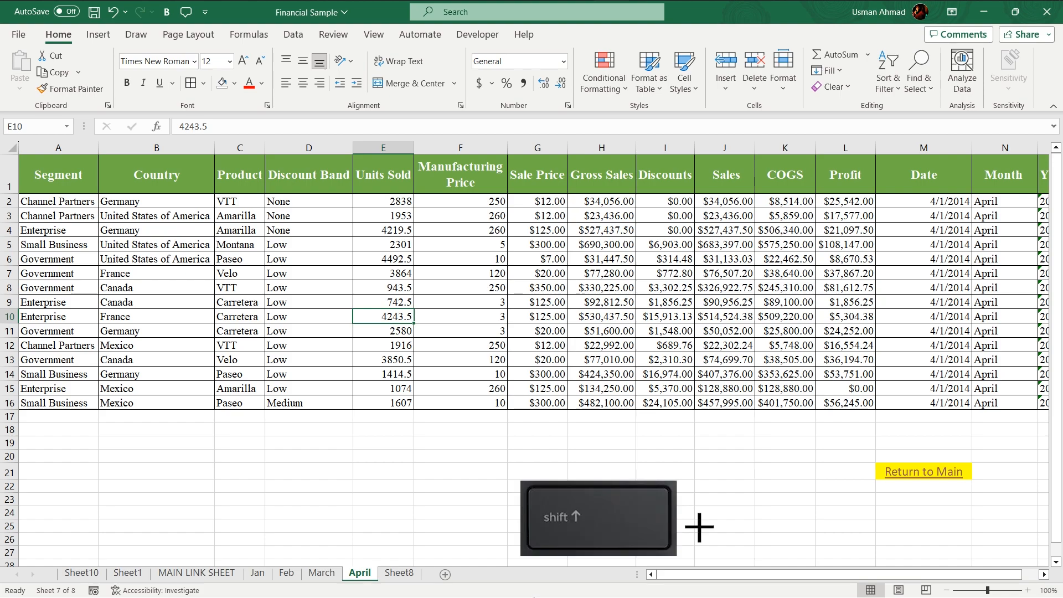
key("shift+space")
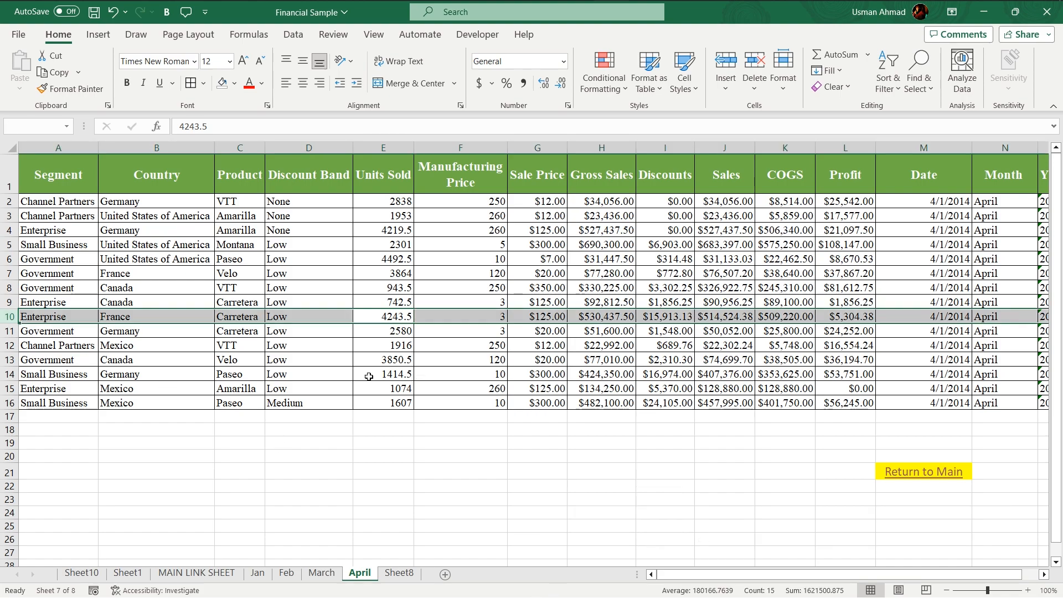
key("shift+BackSpace")
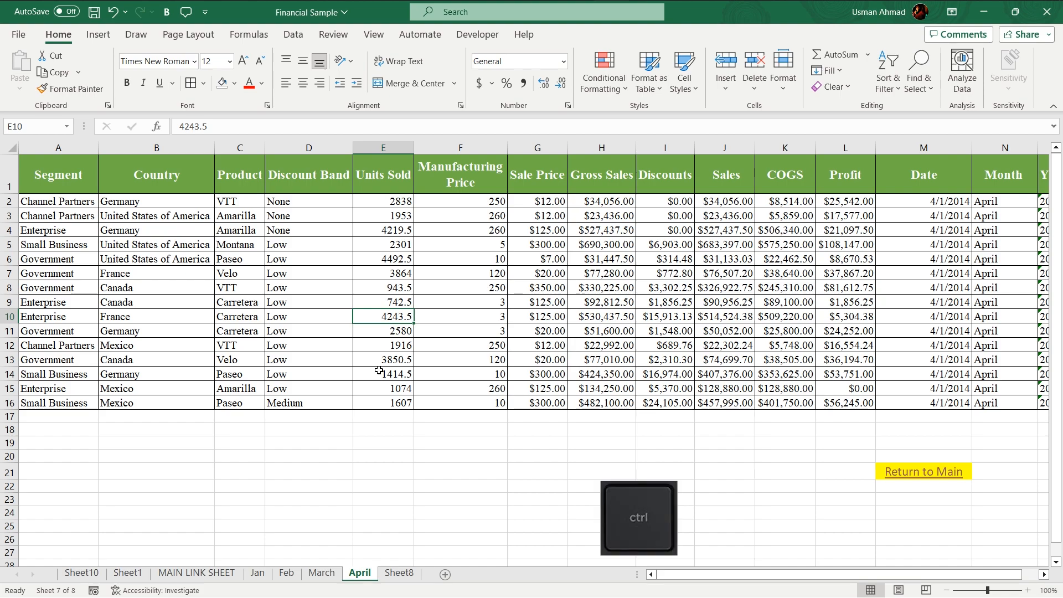
Insert an entire blank column at cell E10, before the Units Sold column.
key("ctrl+plus")
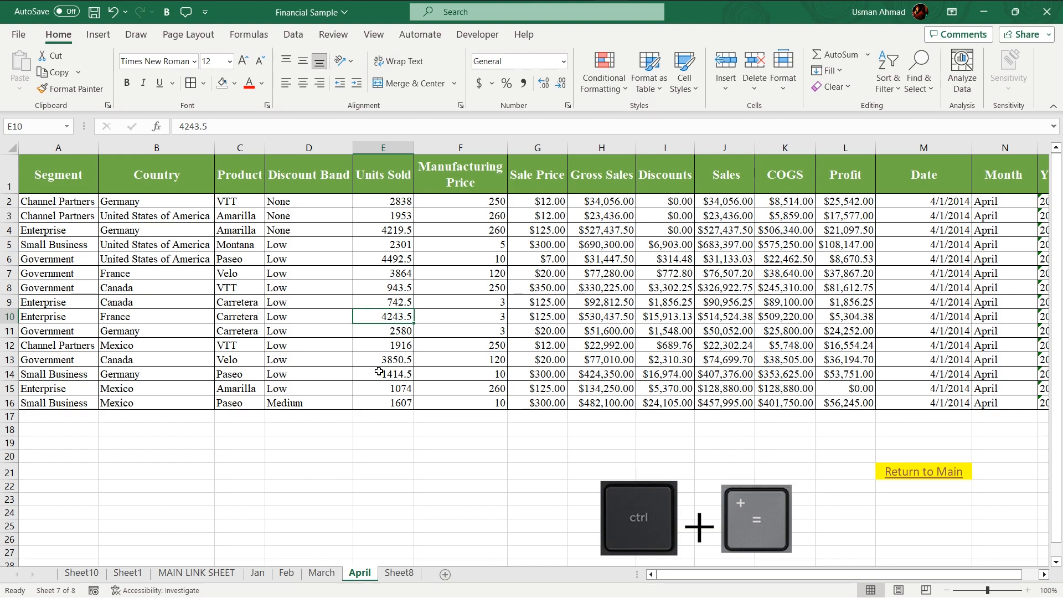
key("ctrl+shift+equal")
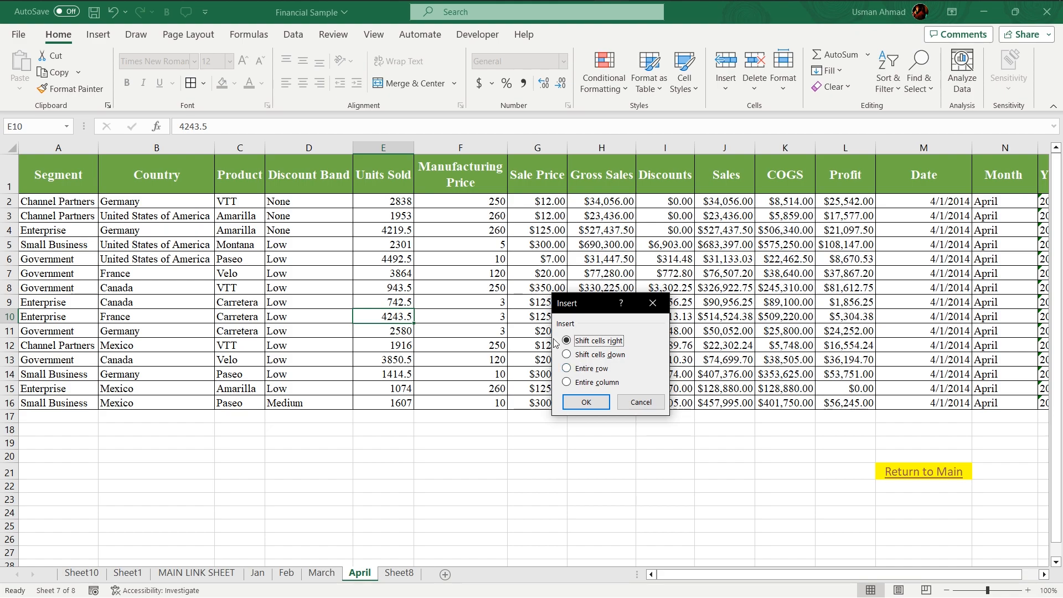
left_click(567, 367)
left_click(584, 382)
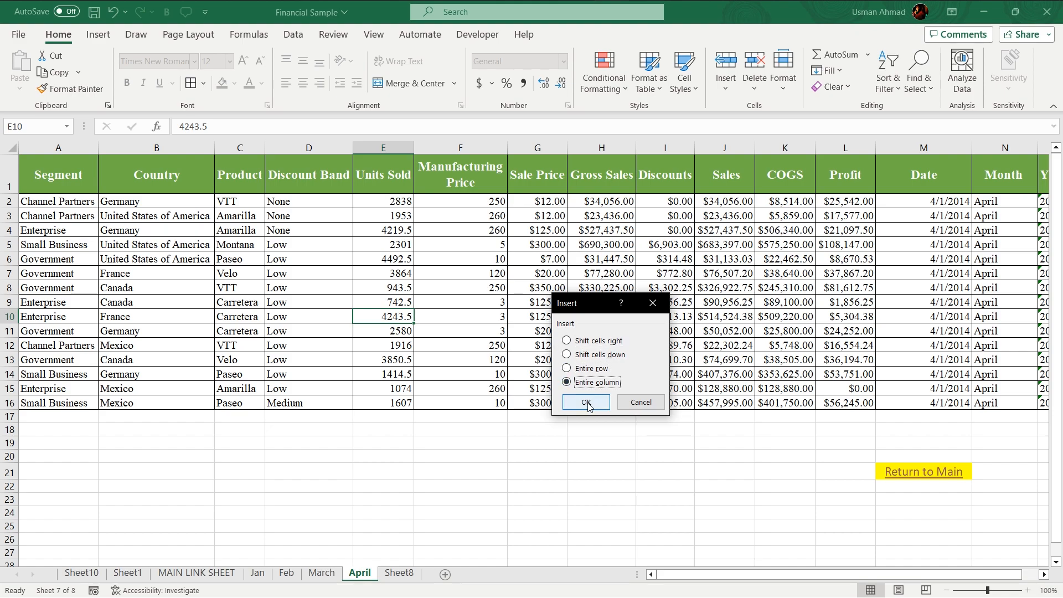
left_click(586, 404)
left_click(474, 317)
left_click(427, 316)
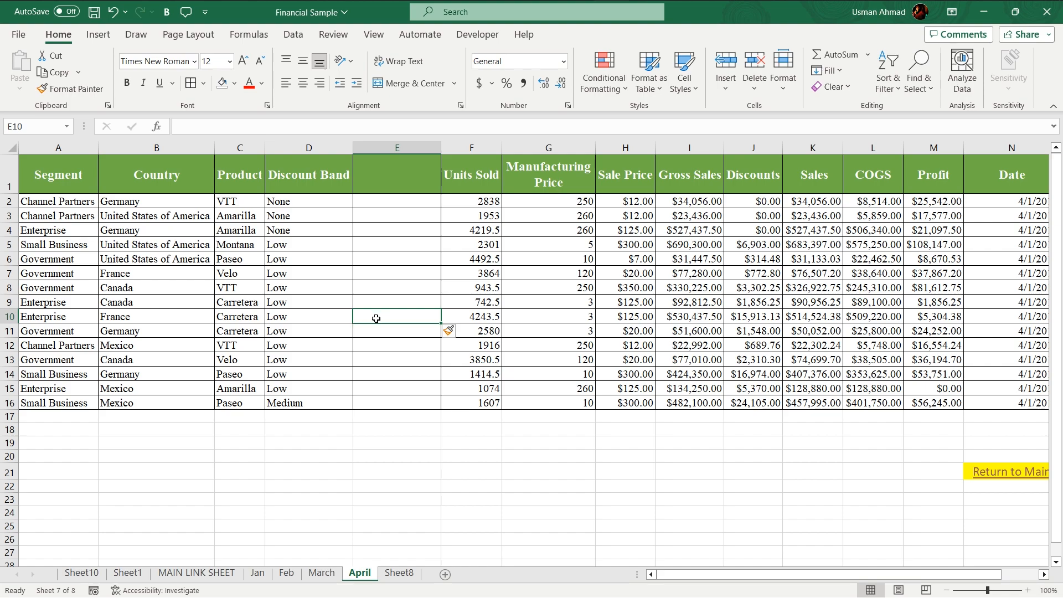
Delete the entire blank column E and select cell E10 in the Units Sold column.
key("ctrl+space")
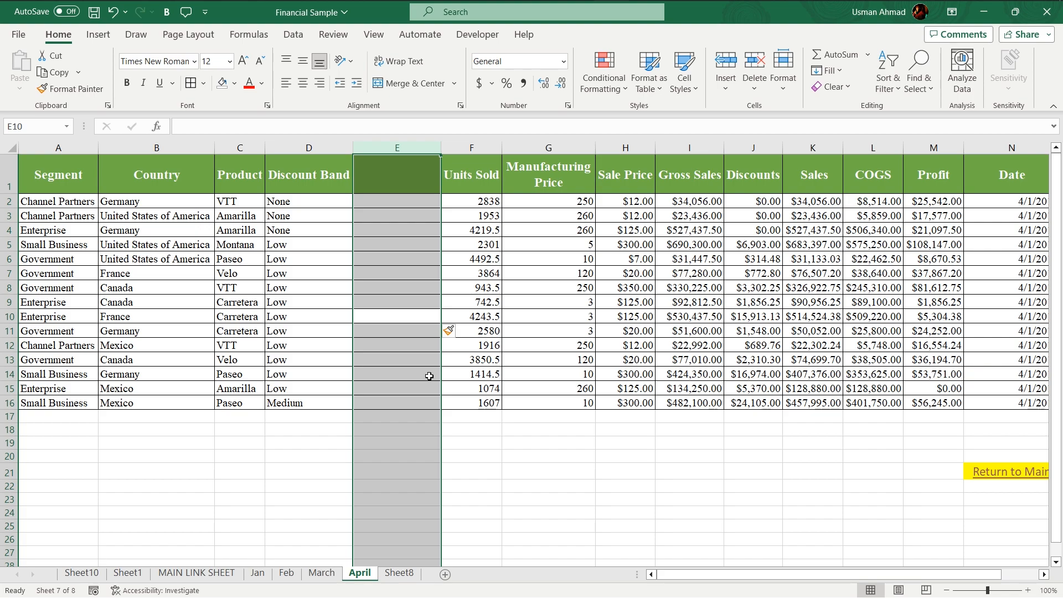
key("ctrl+minus")
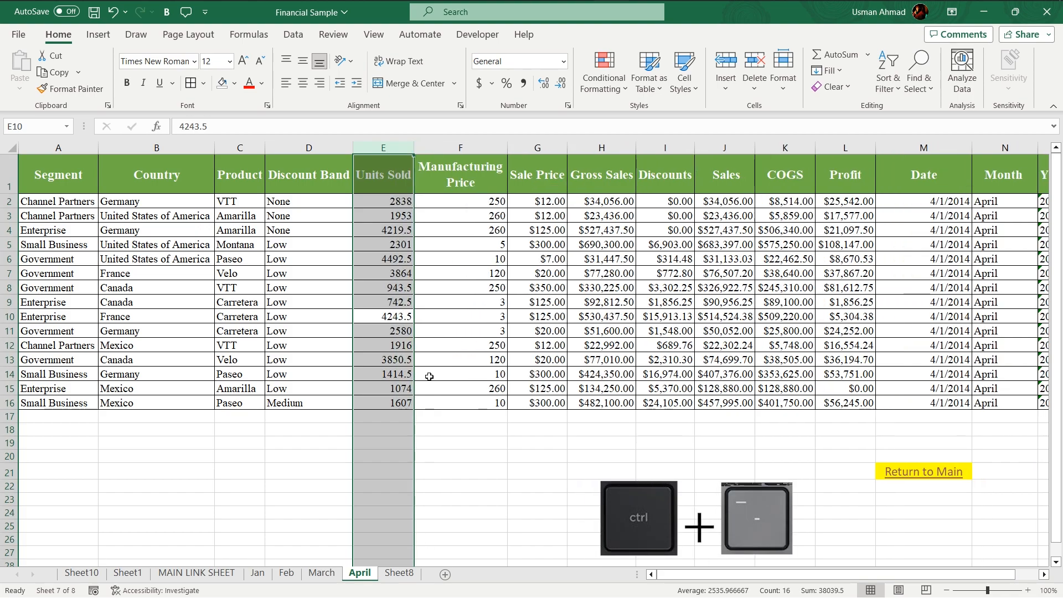
left_click(379, 319)
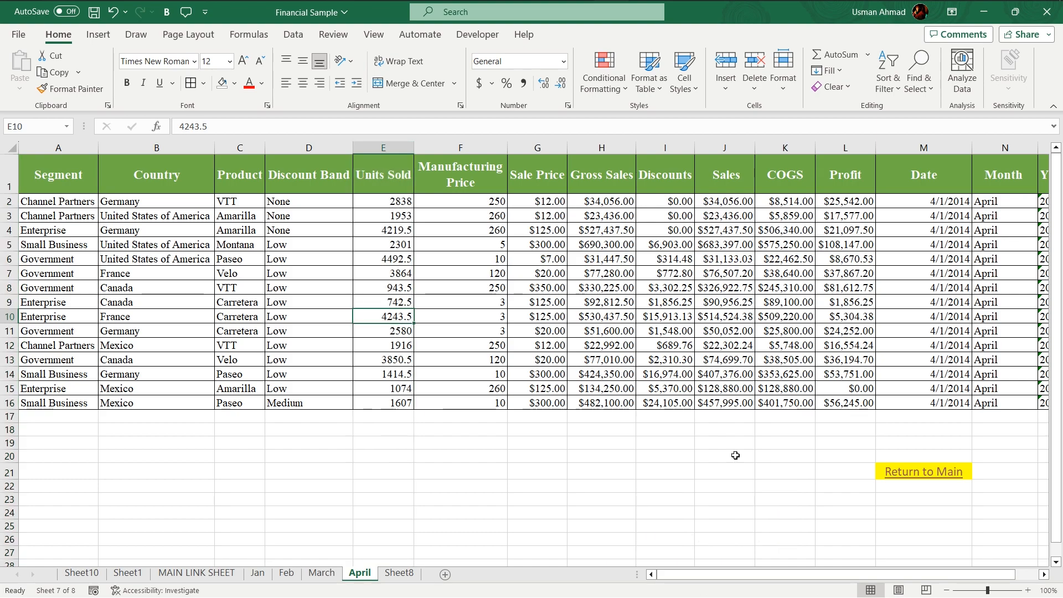